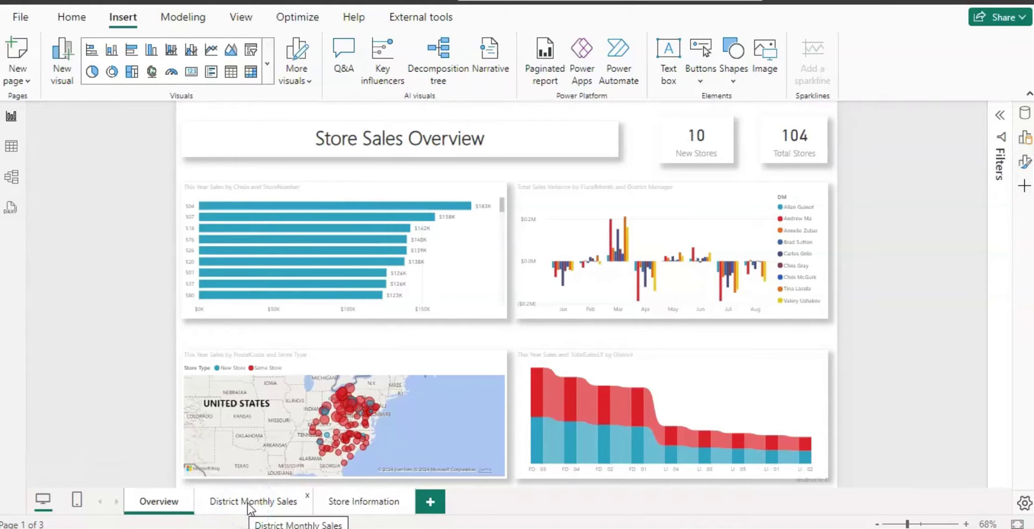
# Look through the District Monthly Sales and Store Information pages, then return to Overview.
pyautogui.click(267, 509)
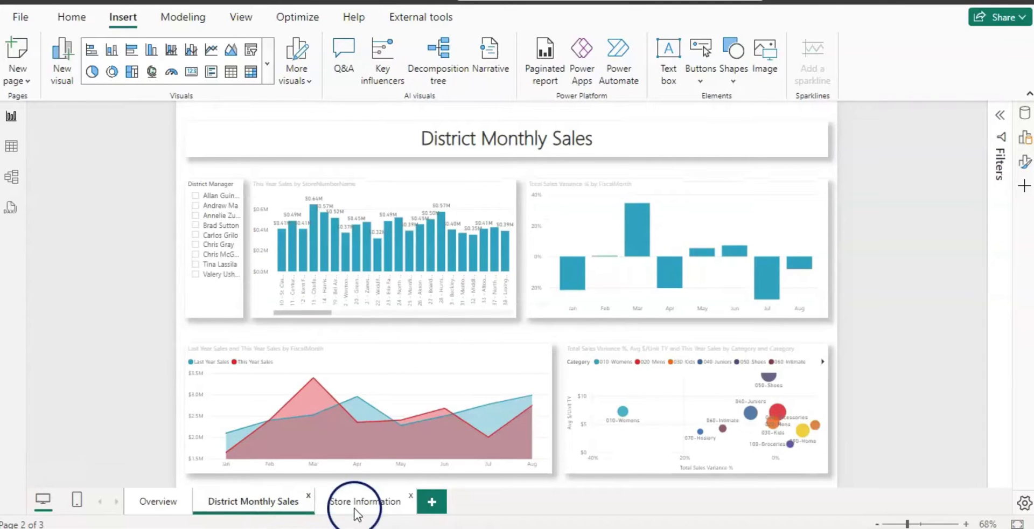
pyautogui.click(376, 506)
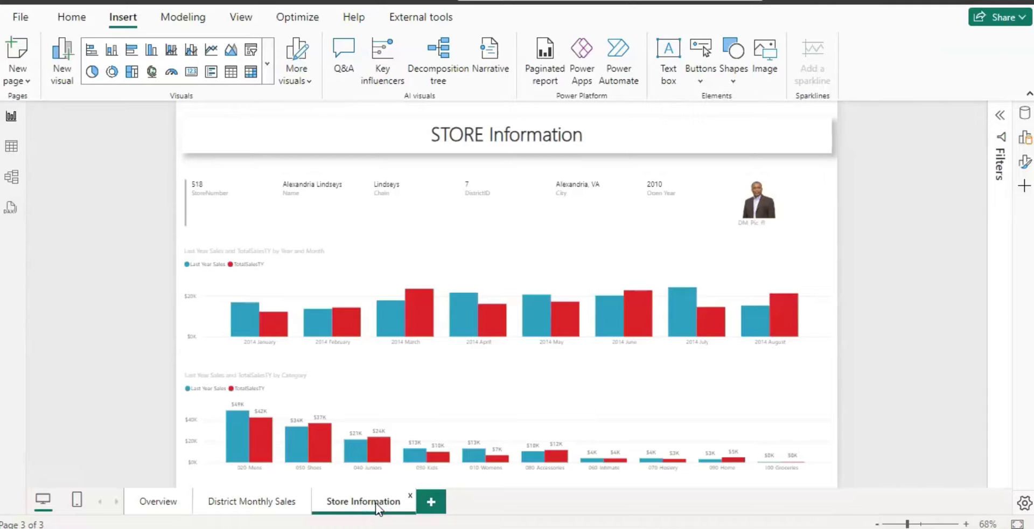
pyautogui.click(160, 504)
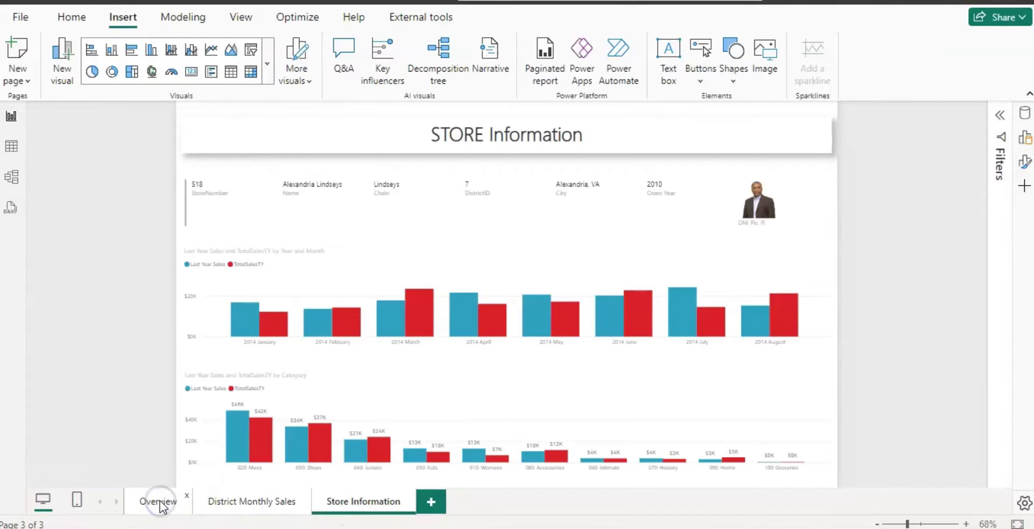
# Drill the chain sales bar chart up to Chain, down to StoreNumber, and back up.
pyautogui.click(422, 303)
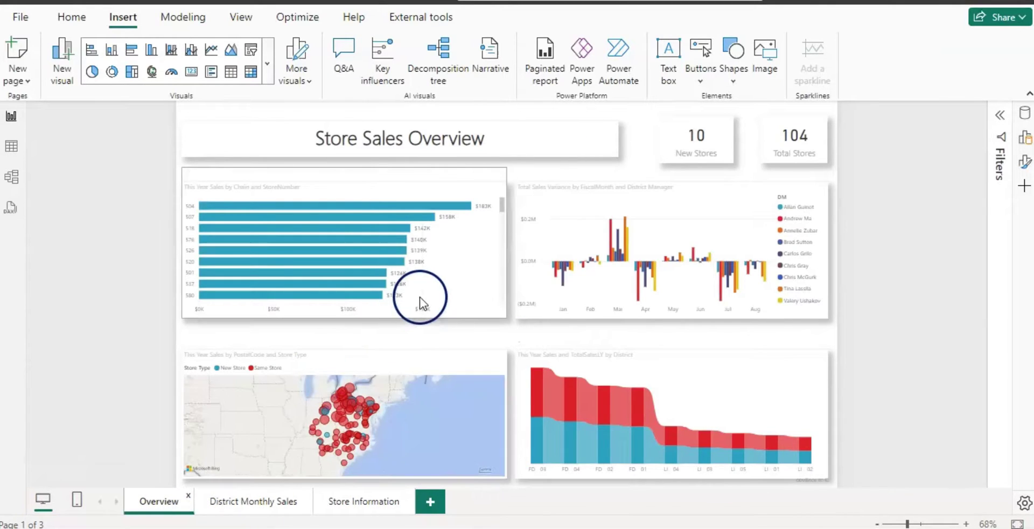
pyautogui.click(308, 193)
pyautogui.click(195, 176)
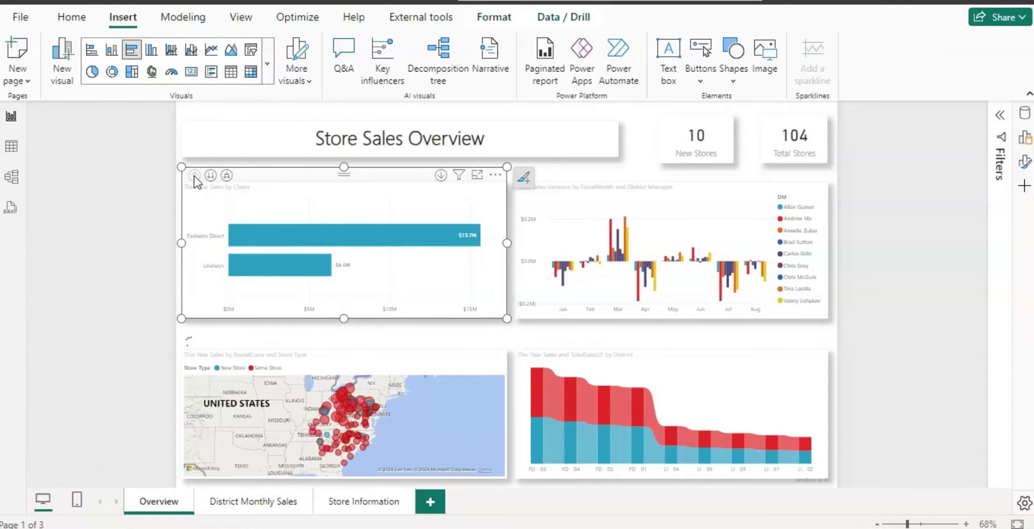
pyautogui.click(237, 271)
pyautogui.click(210, 176)
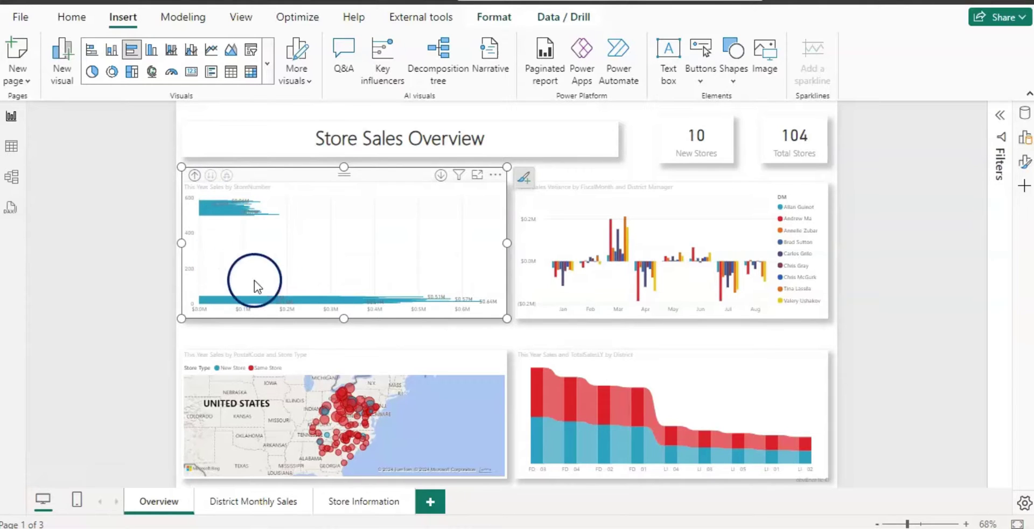
pyautogui.click(194, 177)
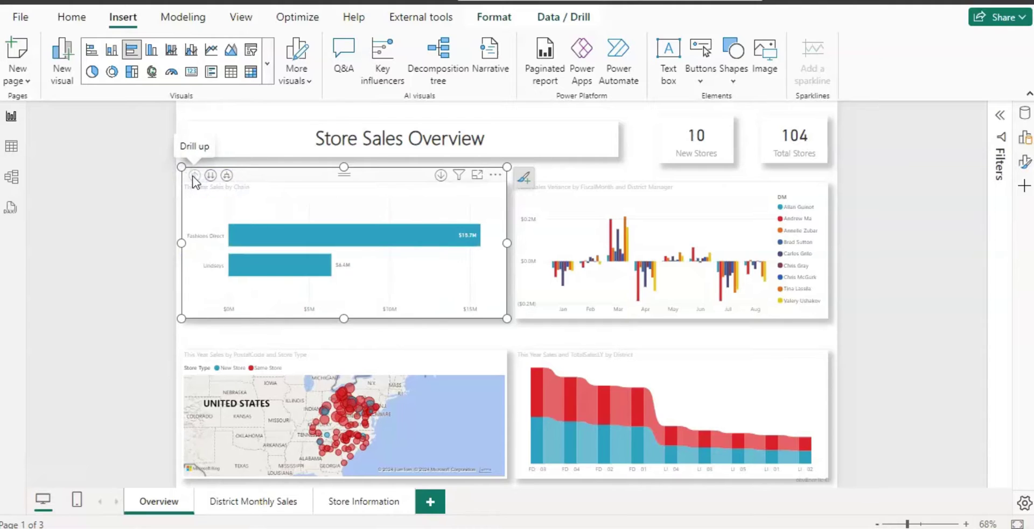
# With Drill Mode on, drill into the Lindseys stores, then roll back up to Chain level.
pyautogui.click(440, 176)
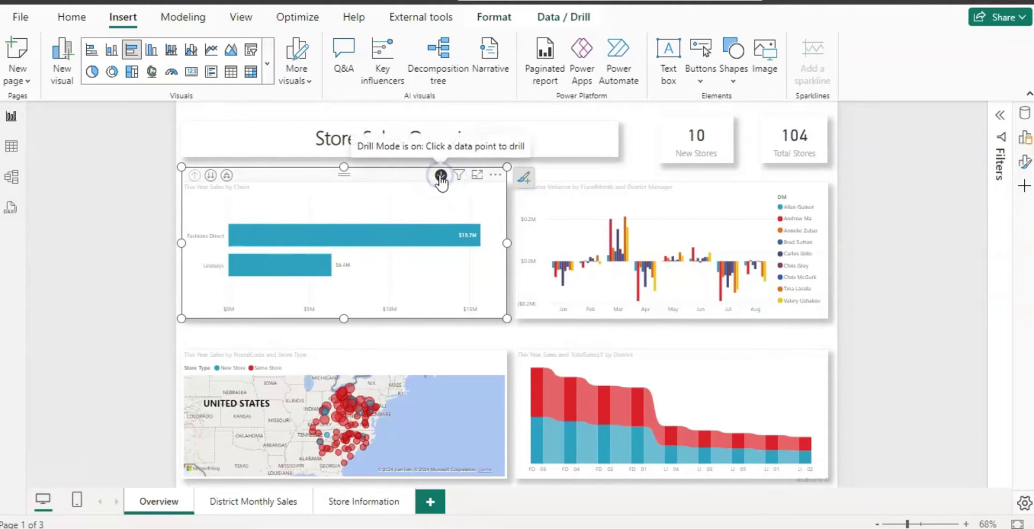
pyautogui.click(257, 269)
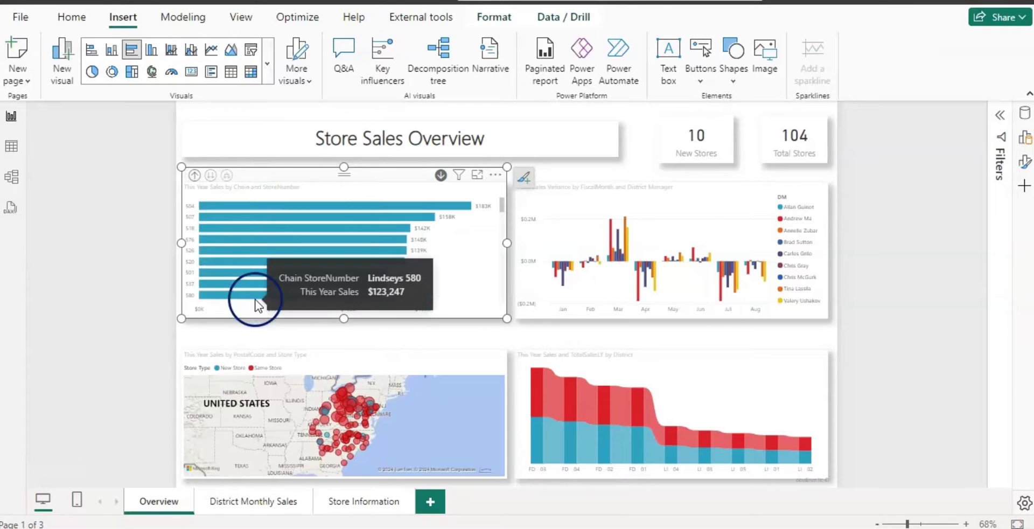
pyautogui.moveTo(264, 214)
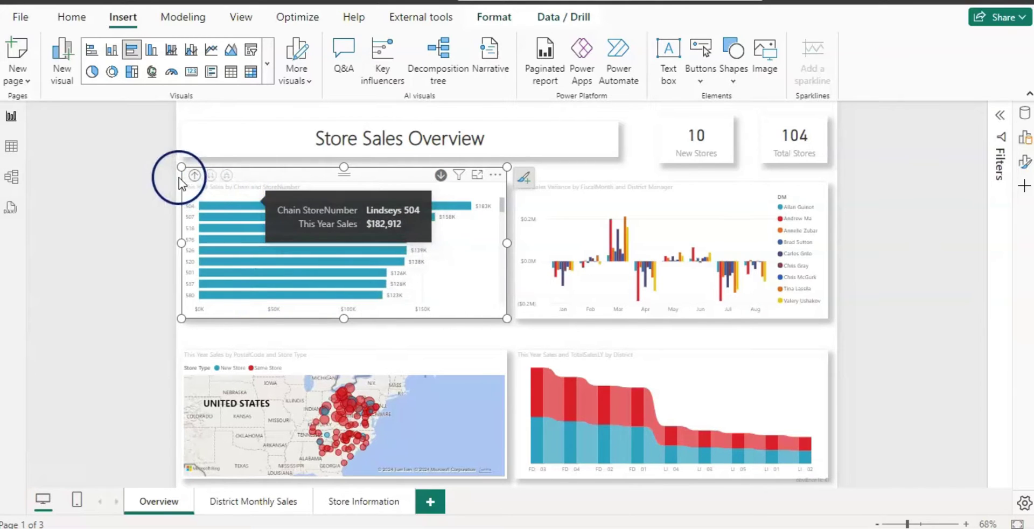
pyautogui.click(194, 176)
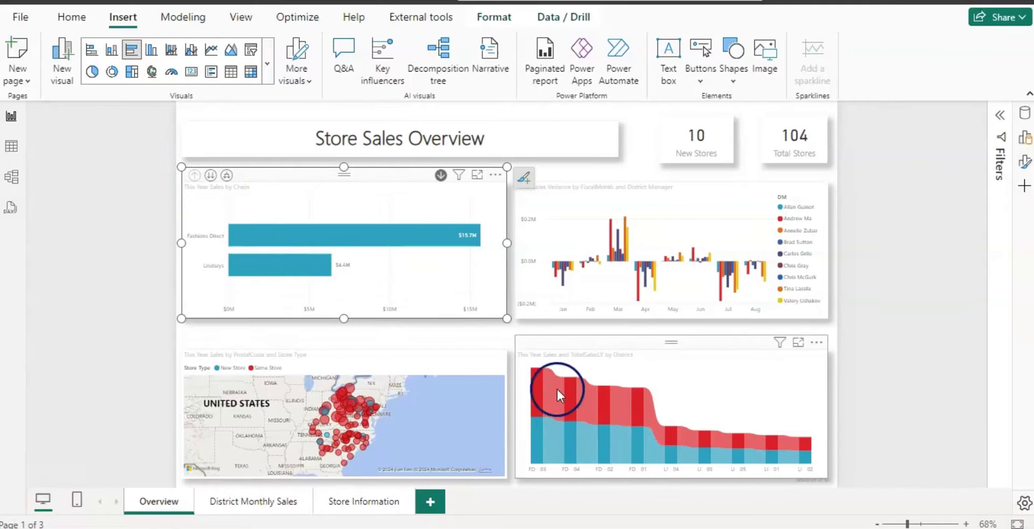
pyautogui.moveTo(545, 374)
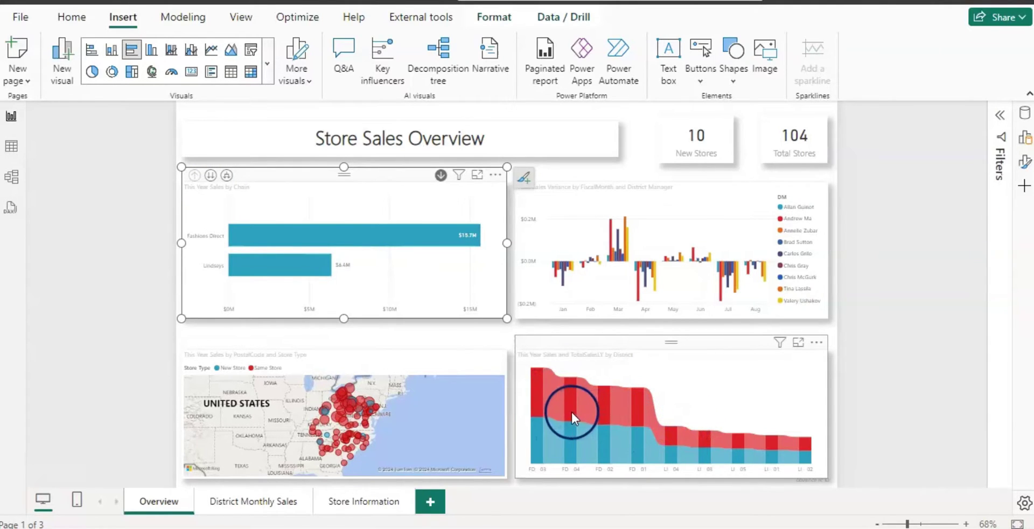
pyautogui.moveTo(570, 410)
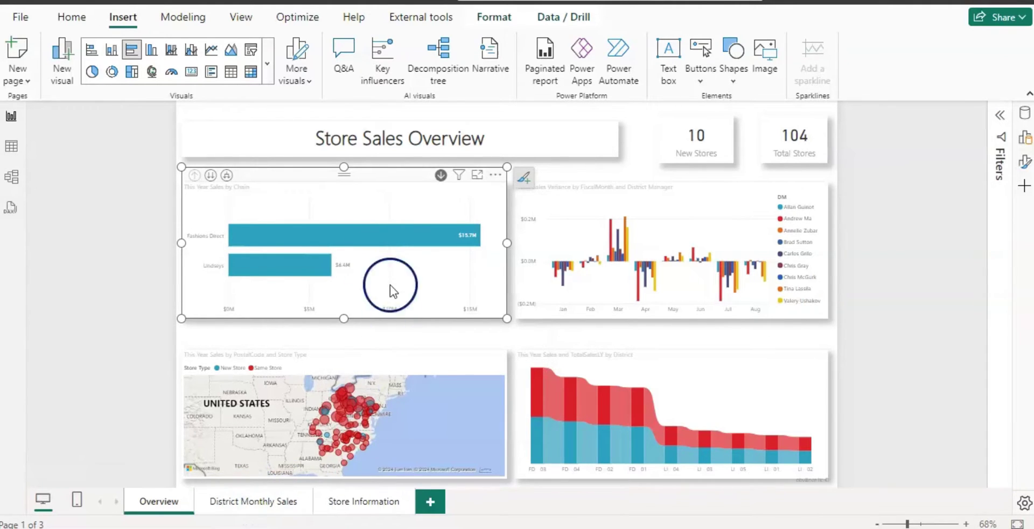
pyautogui.moveTo(351, 243)
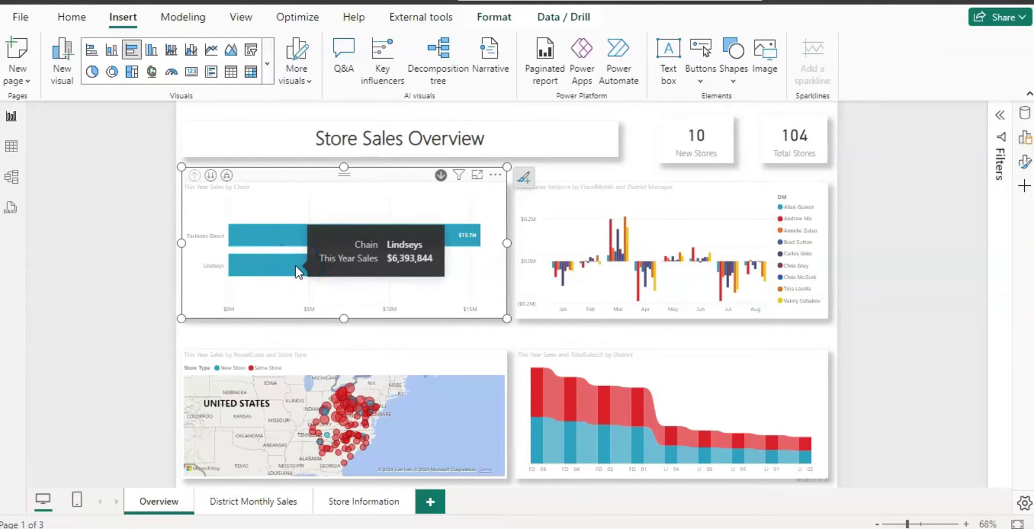
# Set the District Monthly Sales page type to Drillthrough.
pyautogui.click(355, 501)
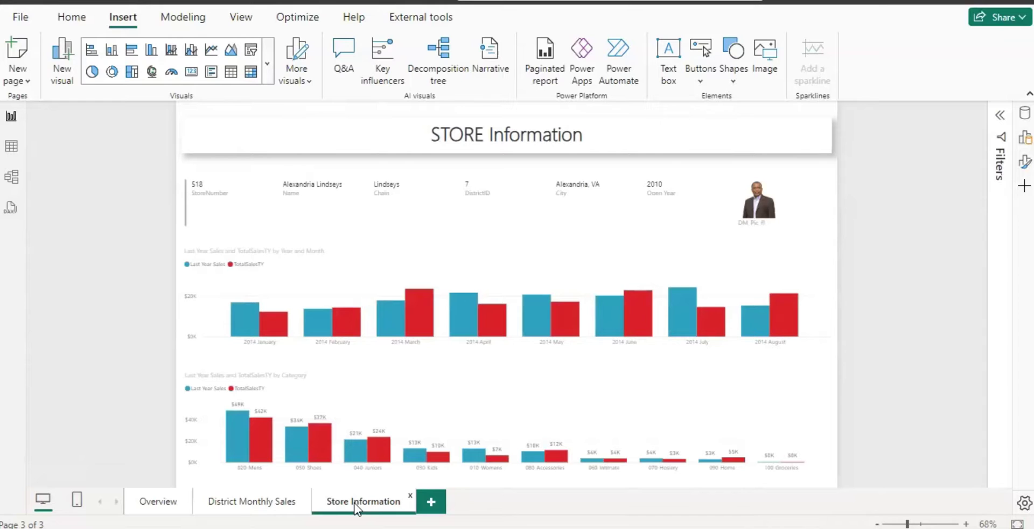
pyautogui.click(243, 502)
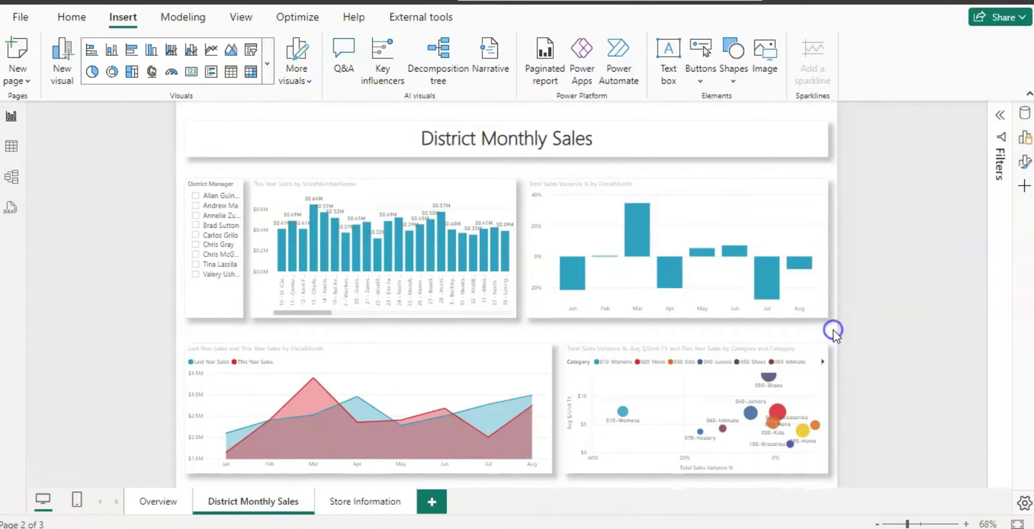
pyautogui.click(1025, 162)
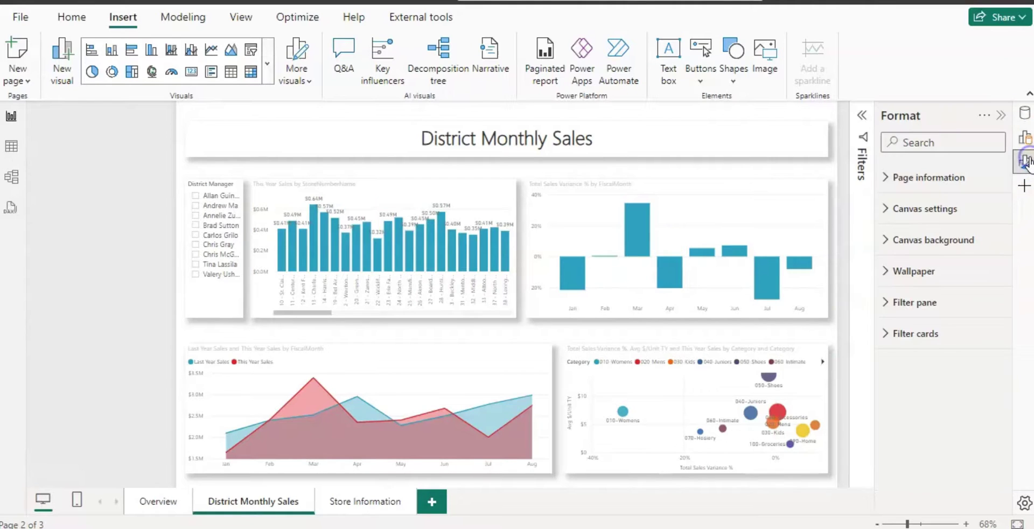
pyautogui.click(885, 179)
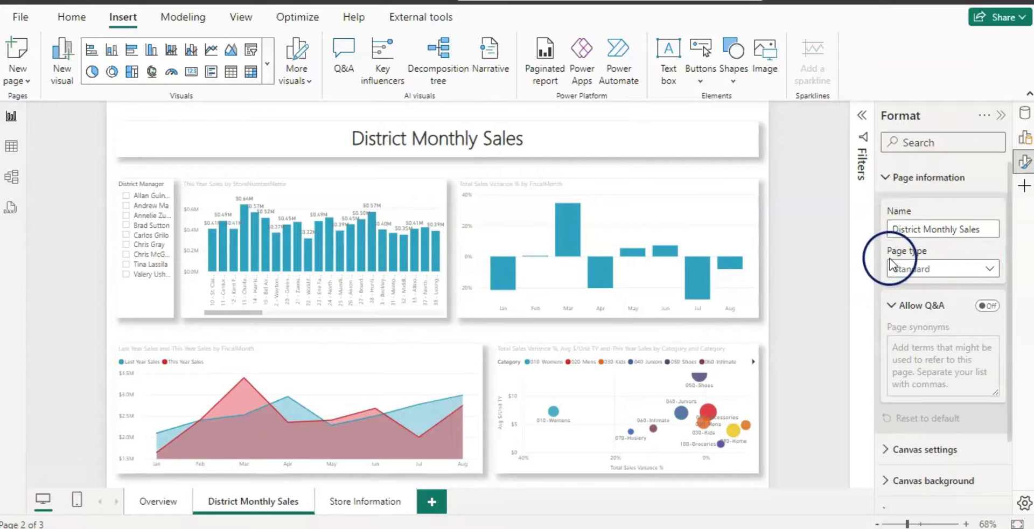
pyautogui.click(990, 271)
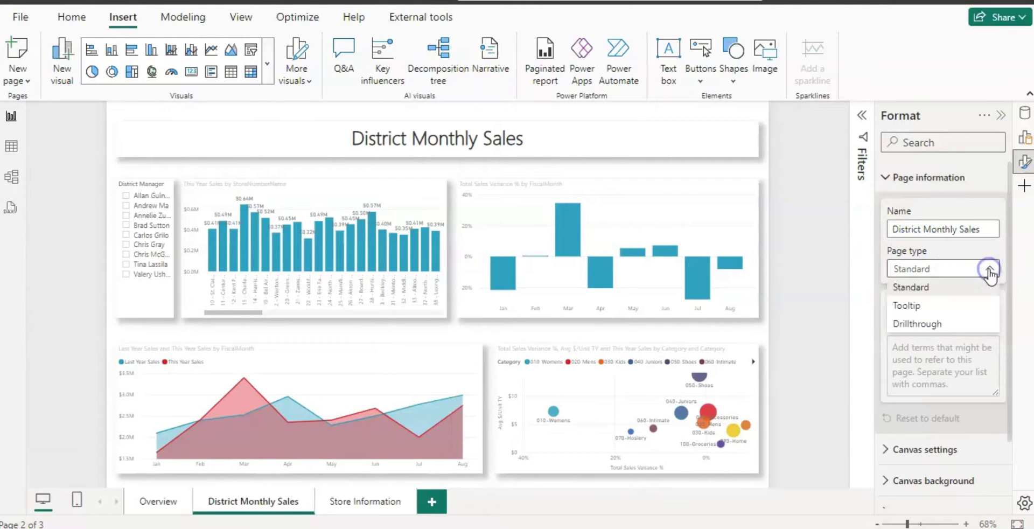
pyautogui.click(917, 324)
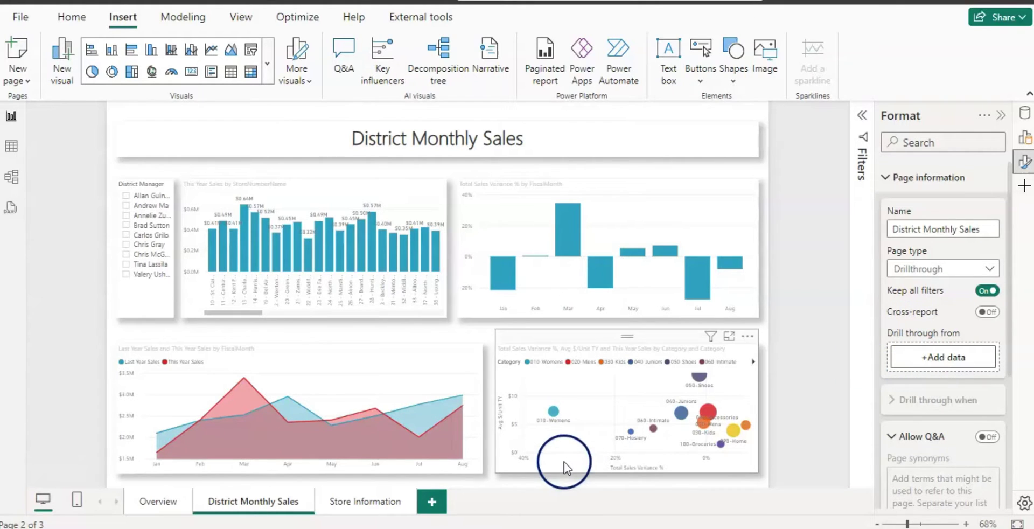
# Check the fields used by the district ribbon chart on Overview.
pyautogui.click(157, 504)
pyautogui.click(658, 345)
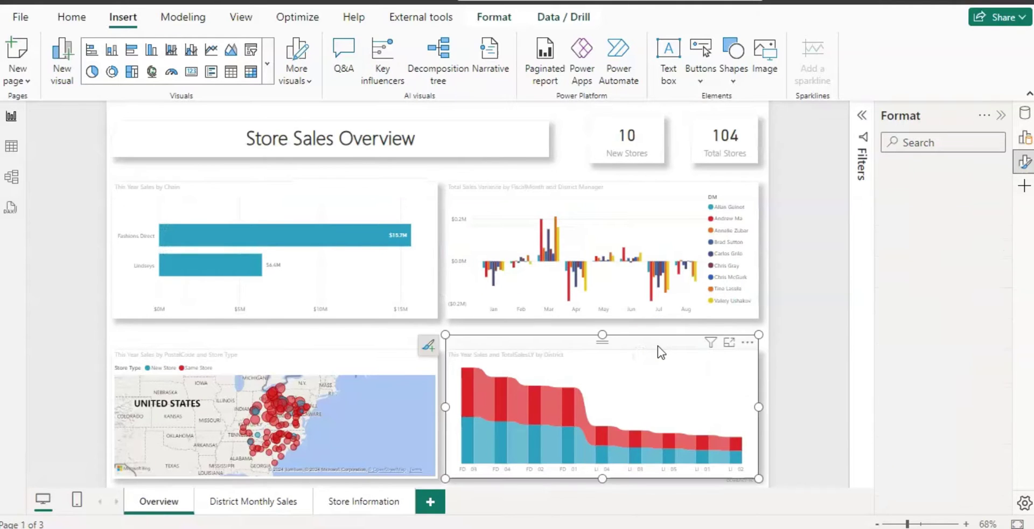
pyautogui.click(1025, 138)
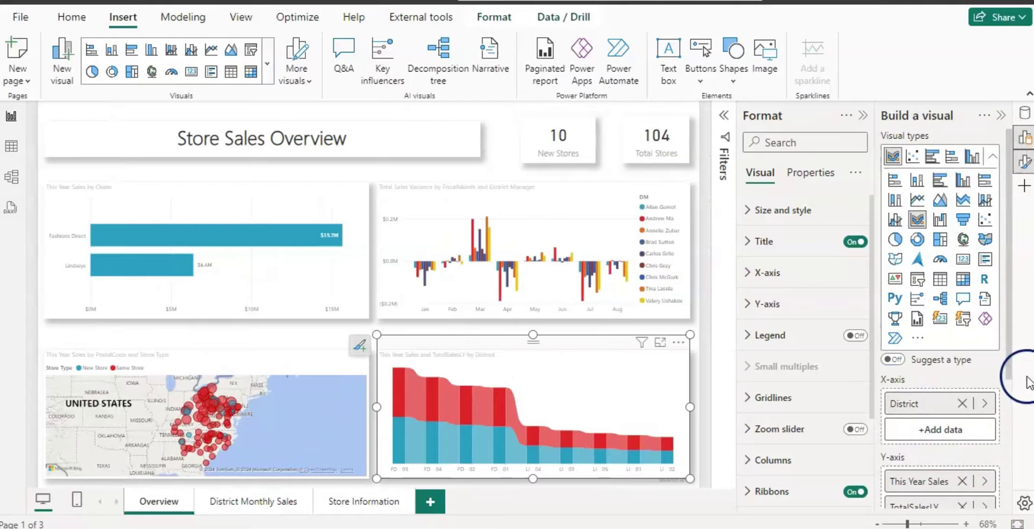
# Add District from the District table as the drillthrough field for District Monthly Sales.
pyautogui.click(243, 503)
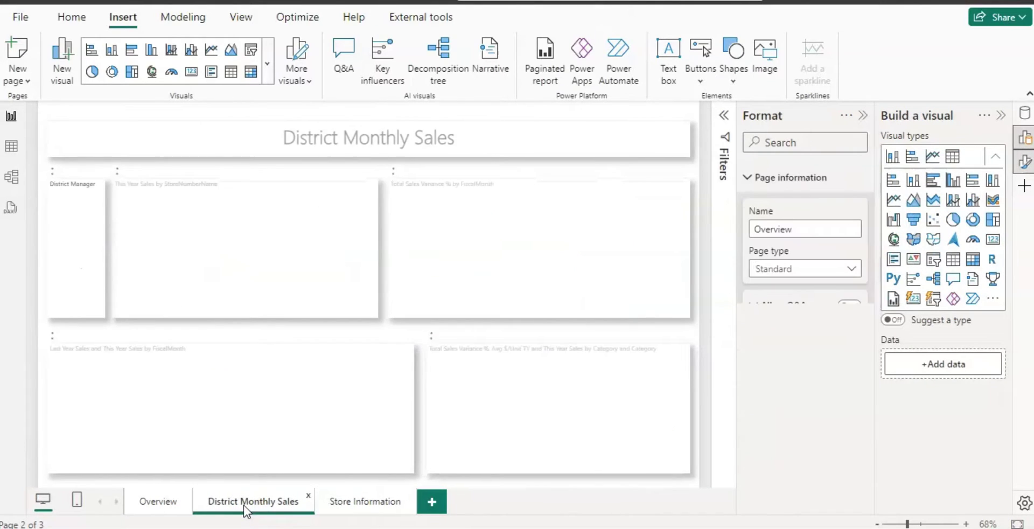
pyautogui.click(781, 358)
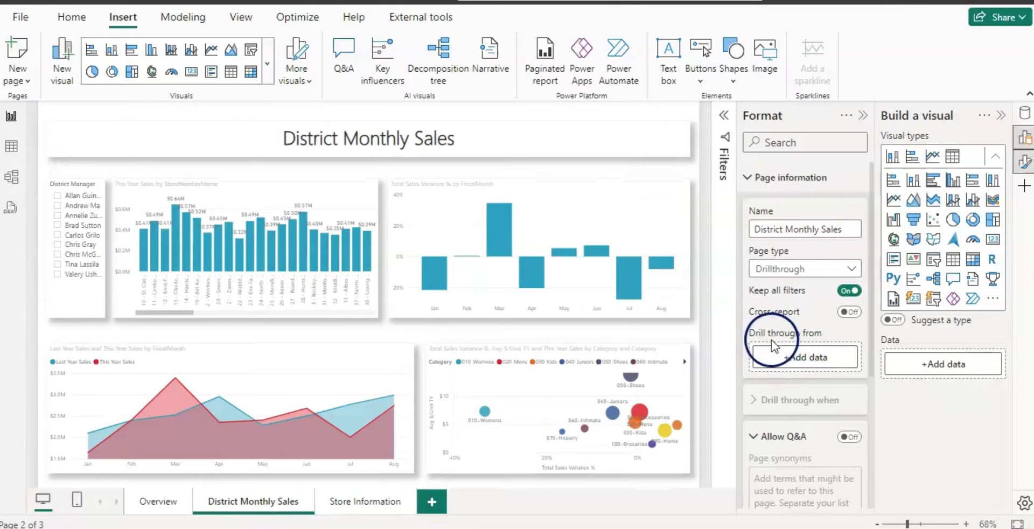
pyautogui.click(809, 358)
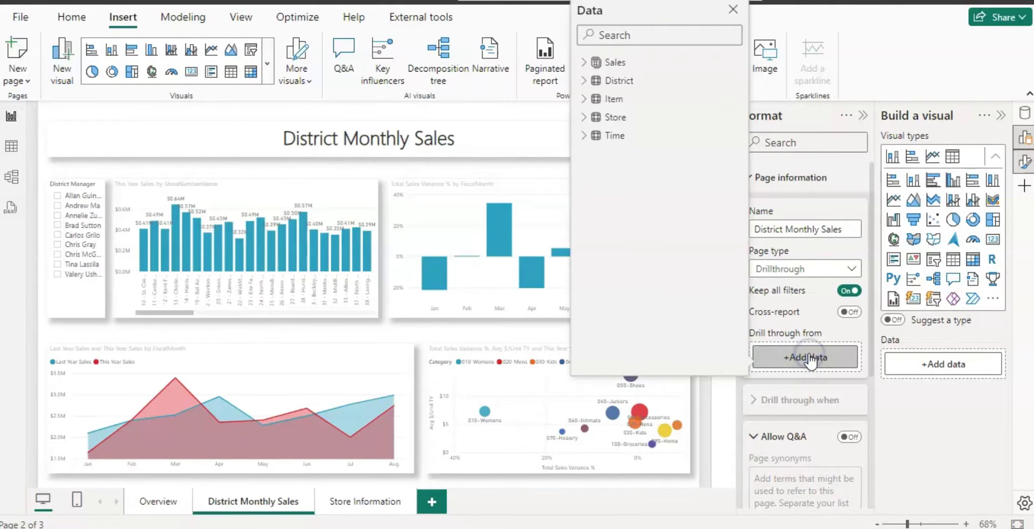
pyautogui.click(584, 86)
pyautogui.click(607, 117)
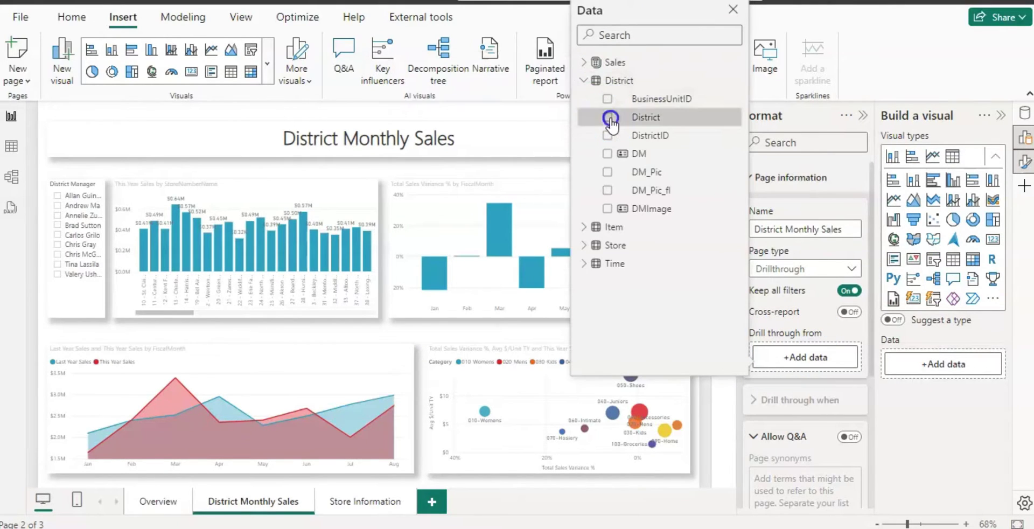
pyautogui.click(734, 9)
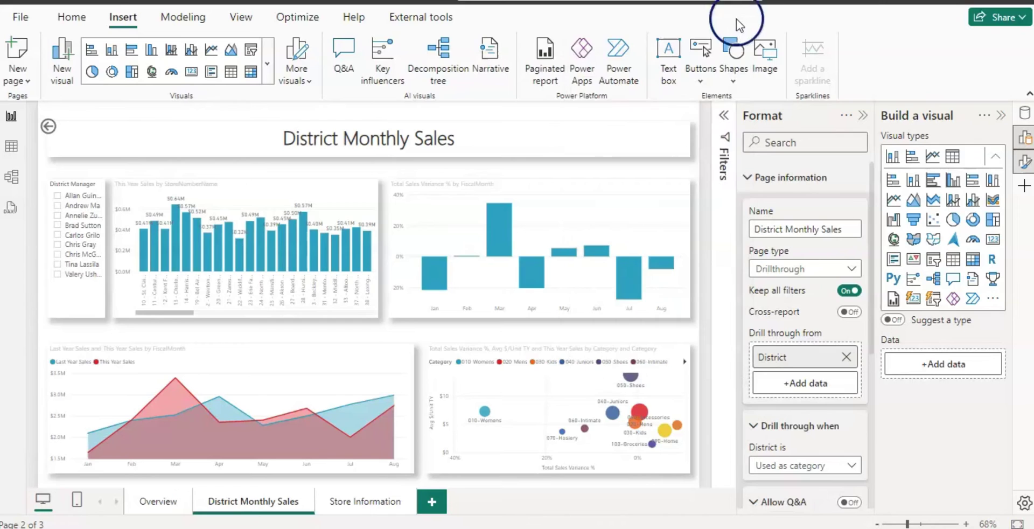
pyautogui.click(862, 116)
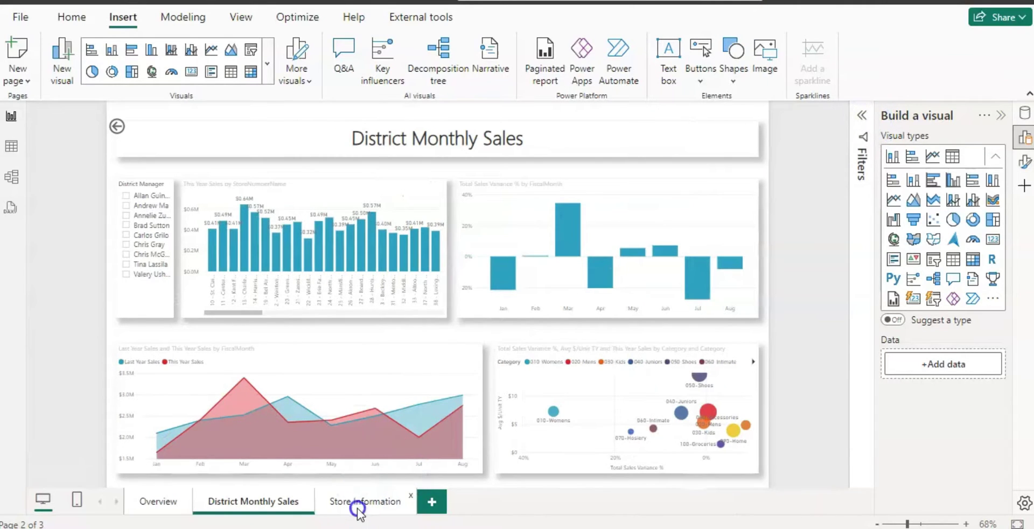
pyautogui.click(358, 502)
pyautogui.click(362, 504)
# Review the fields behind the Overview chain bar chart.
pyautogui.click(165, 504)
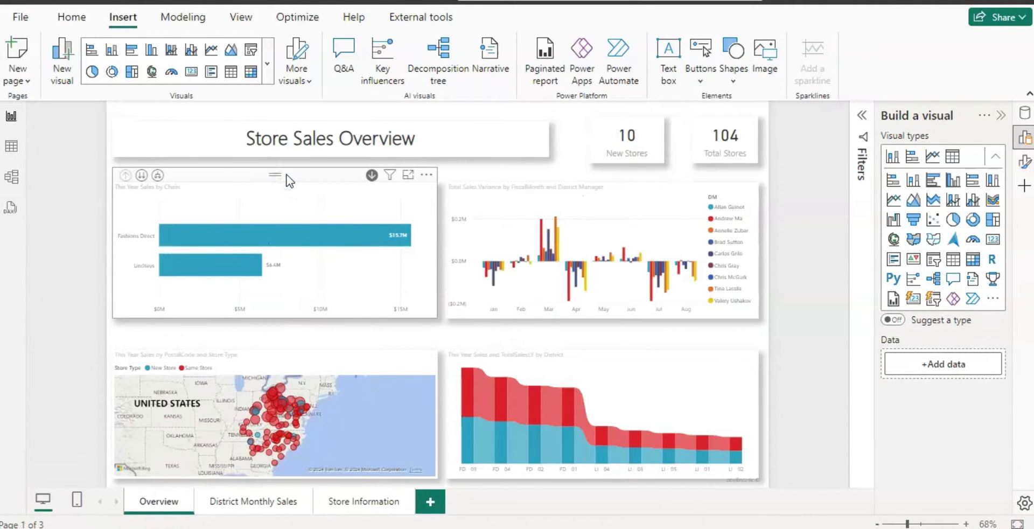
pyautogui.click(289, 181)
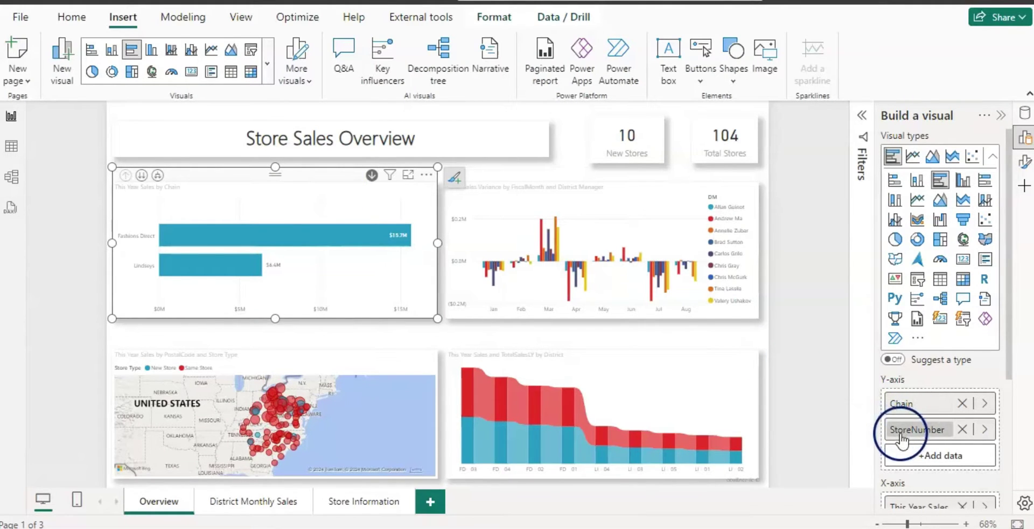
pyautogui.click(359, 504)
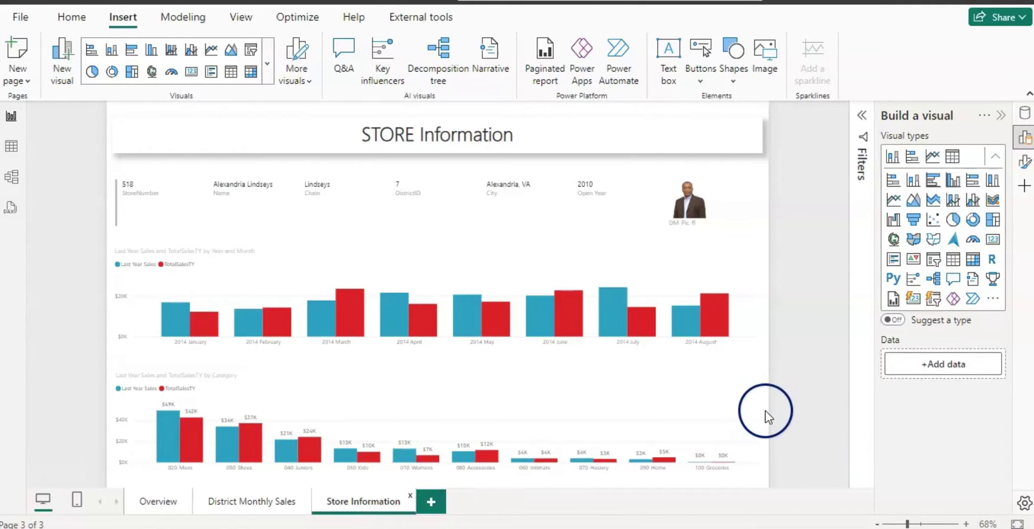
# Set the Store Information page type to Drillthrough.
pyautogui.click(1026, 165)
pyautogui.click(750, 180)
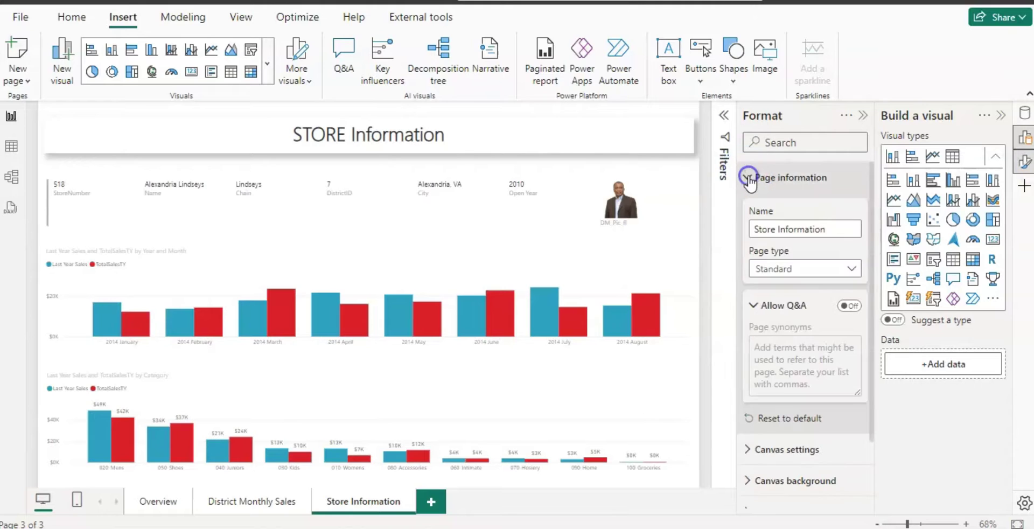
pyautogui.click(850, 275)
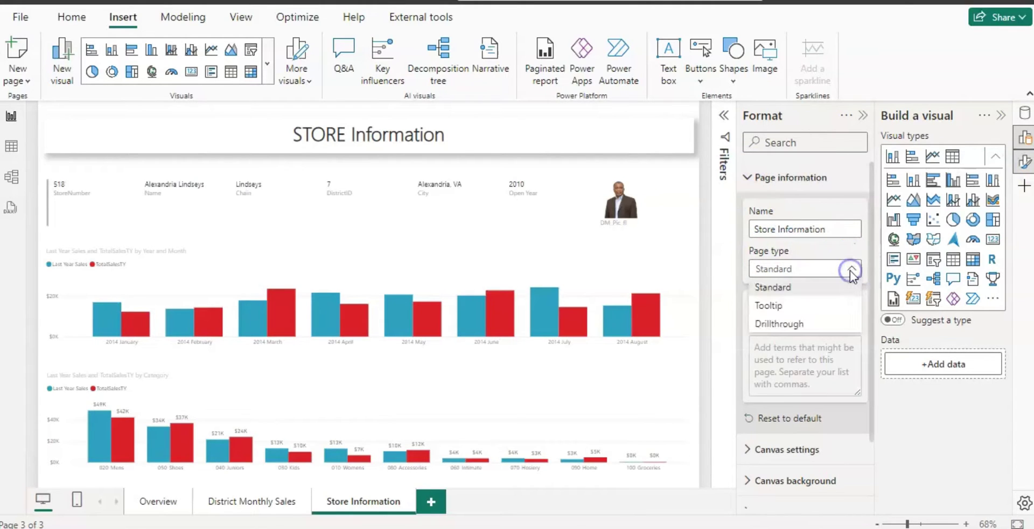
pyautogui.click(788, 325)
# Add StoreNumber and Chain from the Store table as drillthrough fields.
pyautogui.click(791, 359)
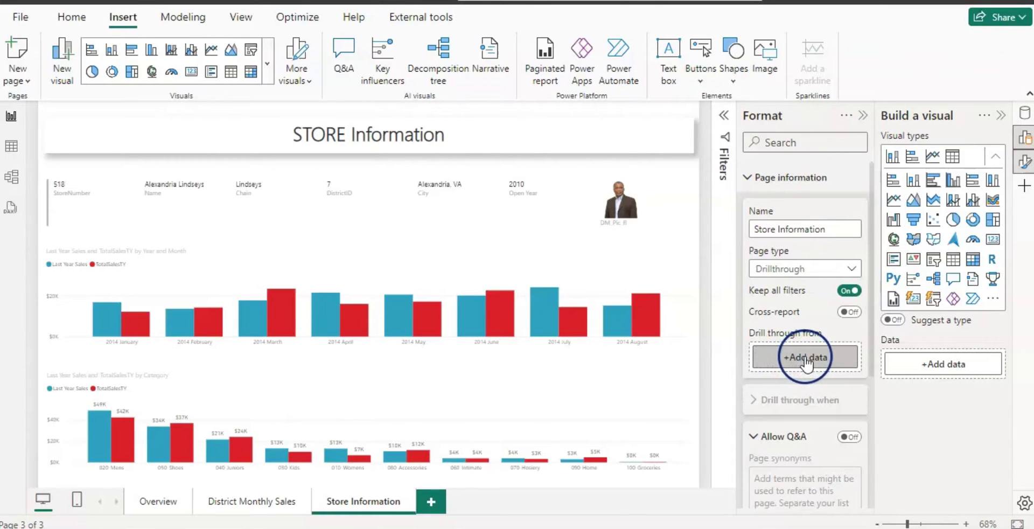
pyautogui.click(807, 365)
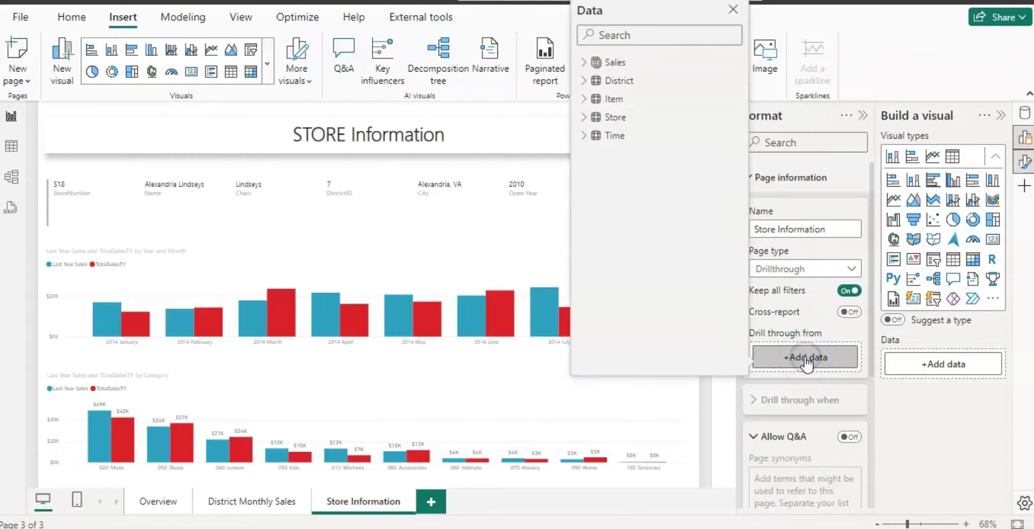
pyautogui.click(615, 117)
pyautogui.scroll(-4, 616, 291)
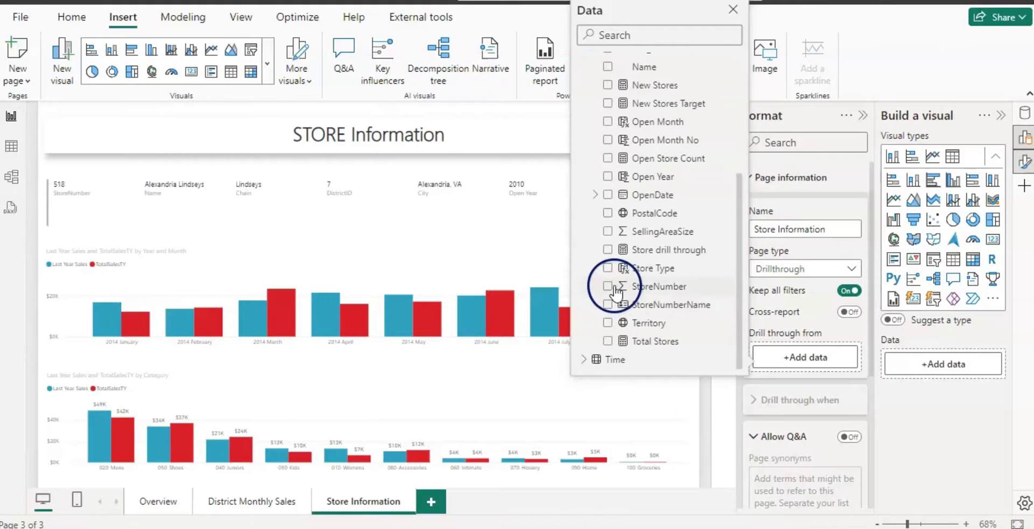
pyautogui.click(614, 290)
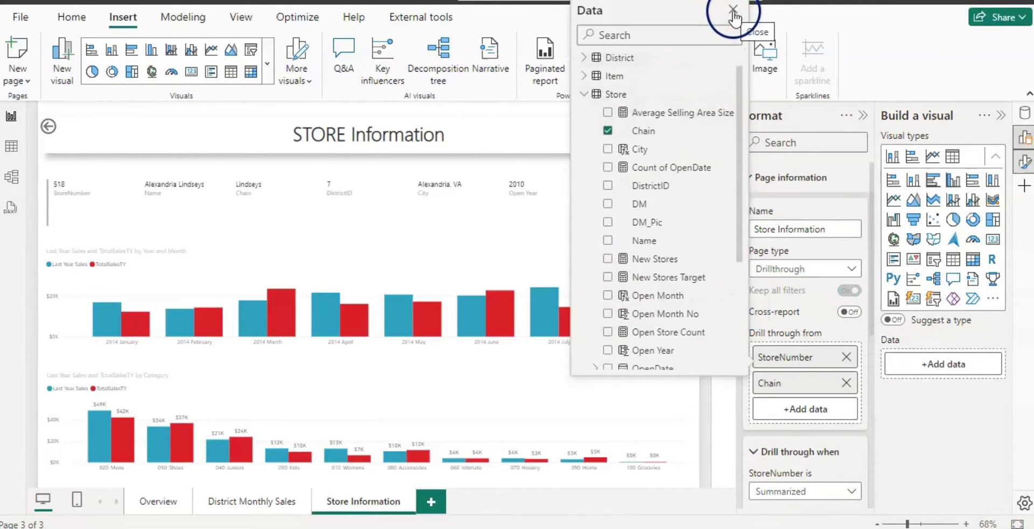
pyautogui.click(733, 10)
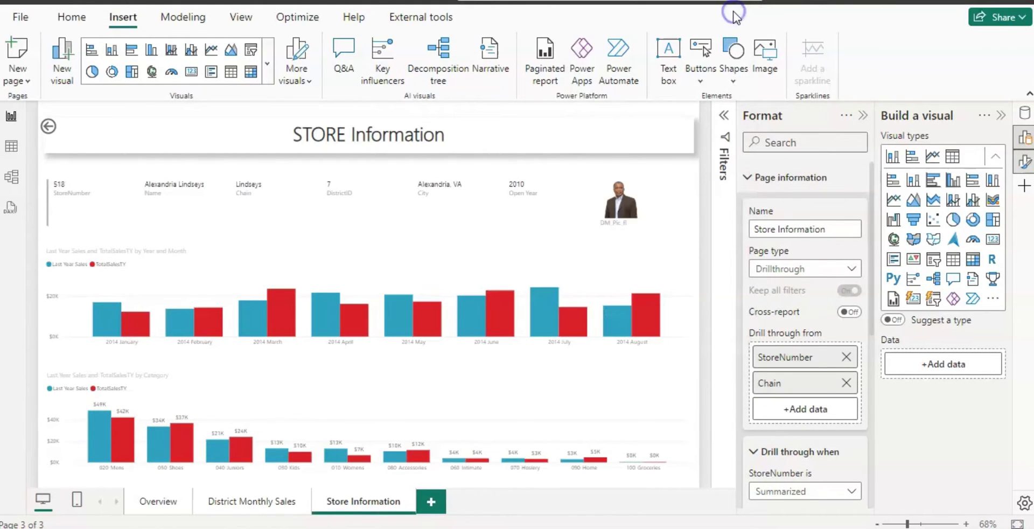
pyautogui.click(158, 501)
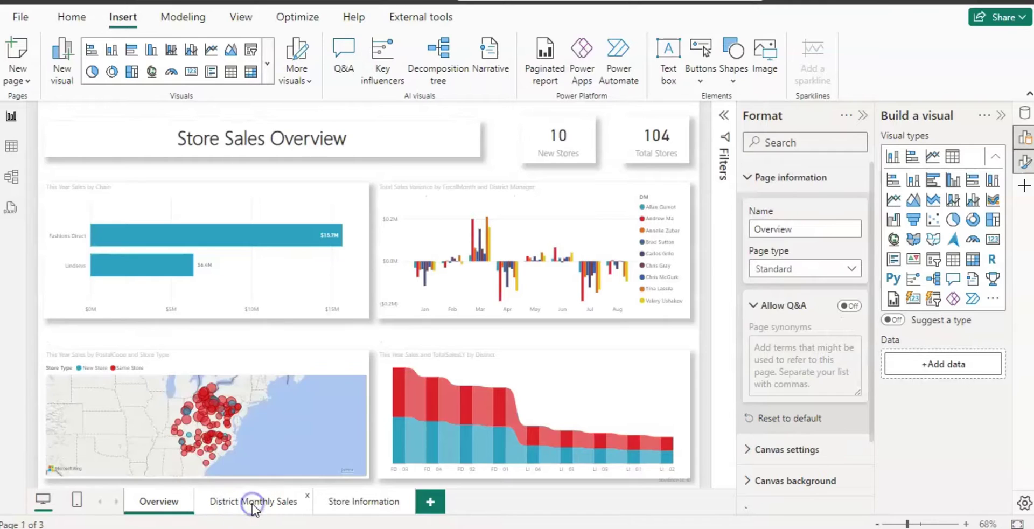
# Hide the District Monthly Sales and Store Information pages.
pyautogui.click(252, 504)
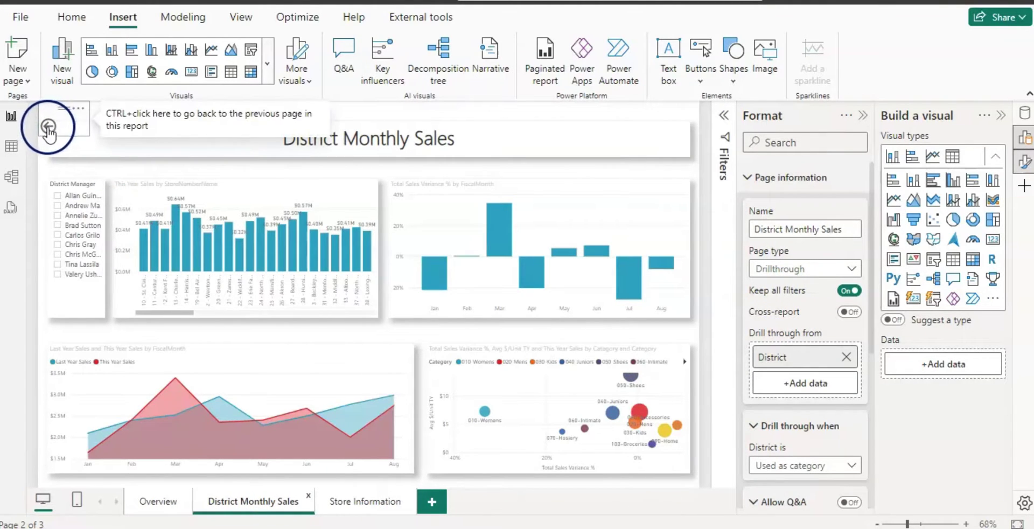
pyautogui.click(379, 504)
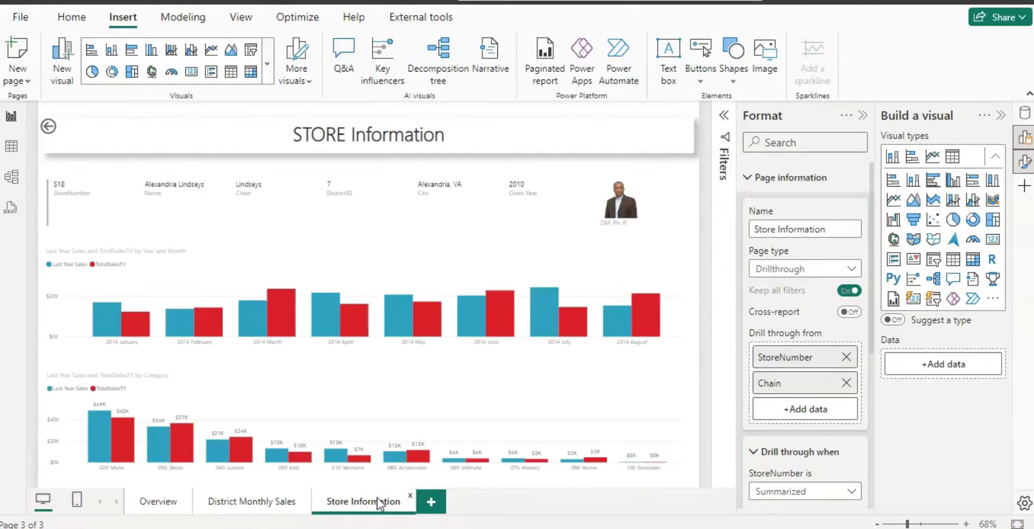
pyautogui.click(377, 502)
pyautogui.click(164, 503)
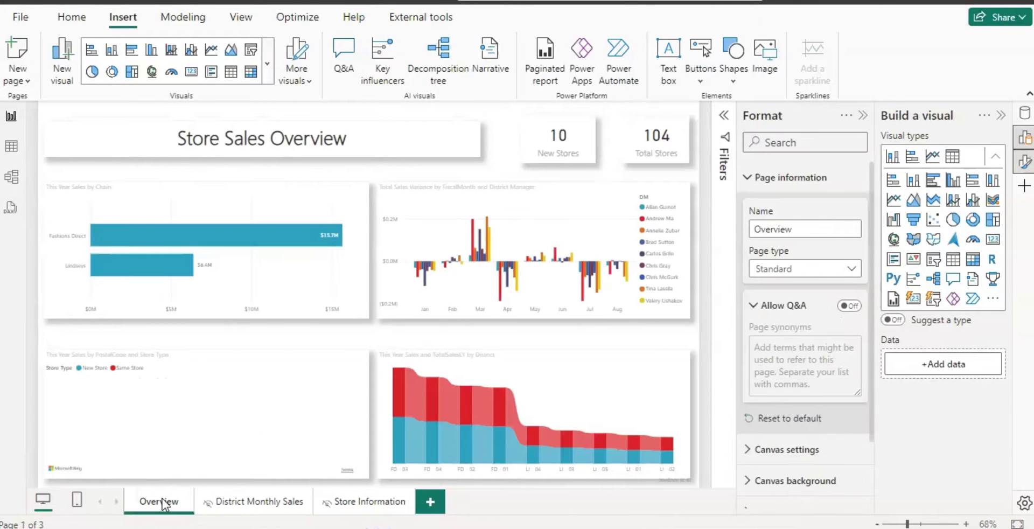
# Confirm the Fashions Direct bar offers drillthrough to Store Information.
pyautogui.click(495, 191)
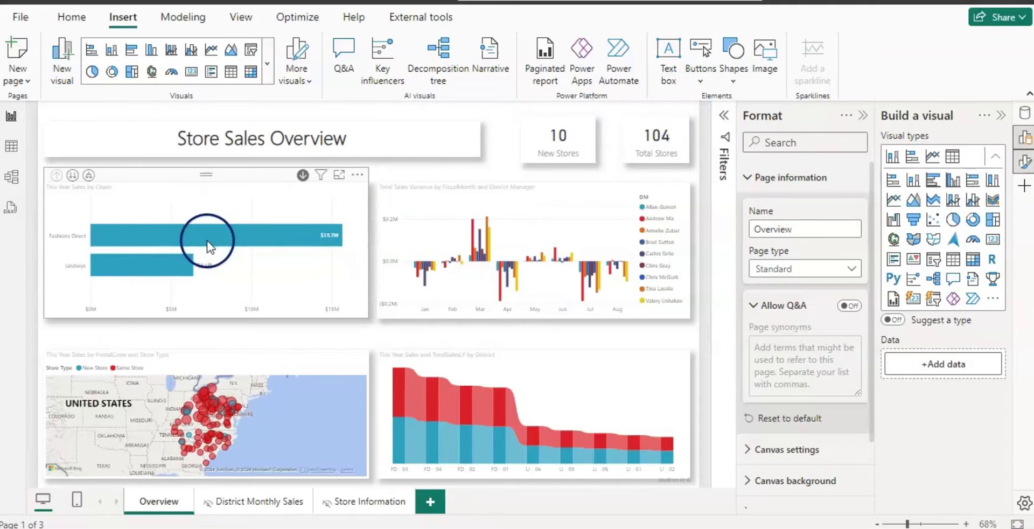
pyautogui.moveTo(219, 243)
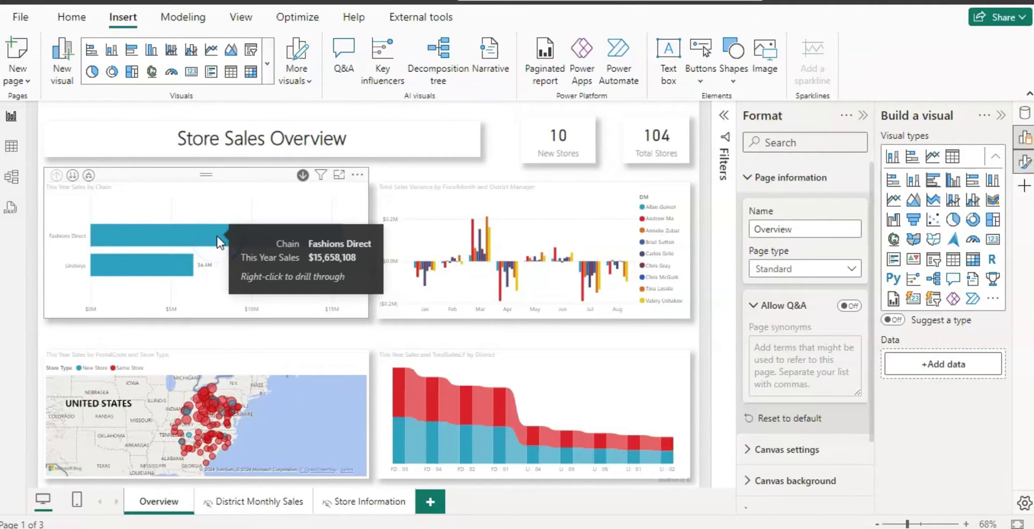
pyautogui.rightClick(218, 243)
pyautogui.moveTo(251, 354)
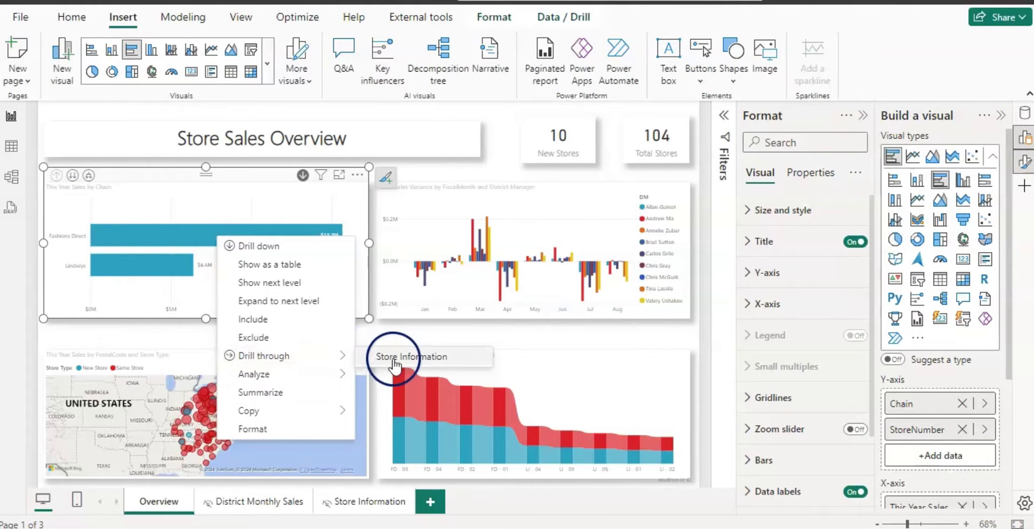
# Confirm a district ribbon offers drillthrough to District Monthly Sales, without drilling.
pyautogui.click(587, 354)
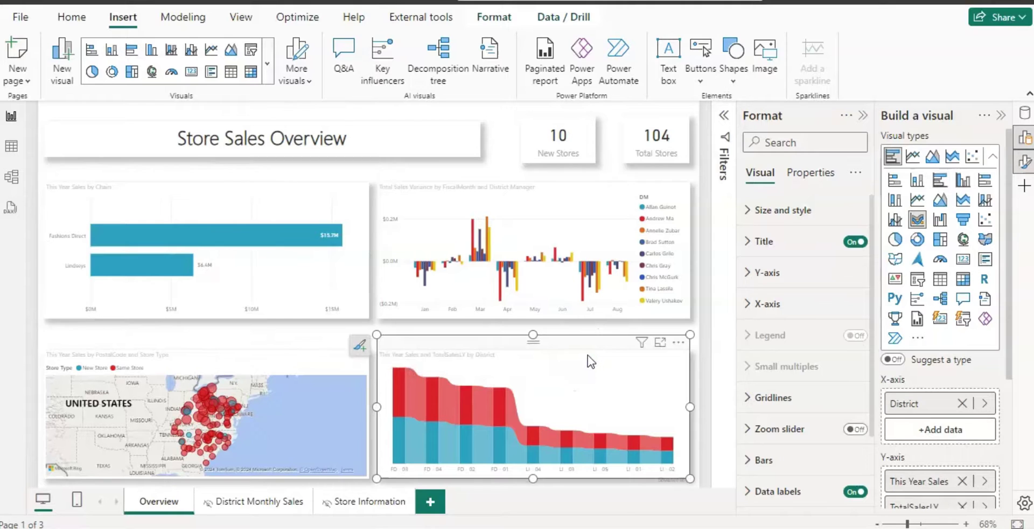
pyautogui.rightClick(501, 410)
pyautogui.moveTo(547, 349)
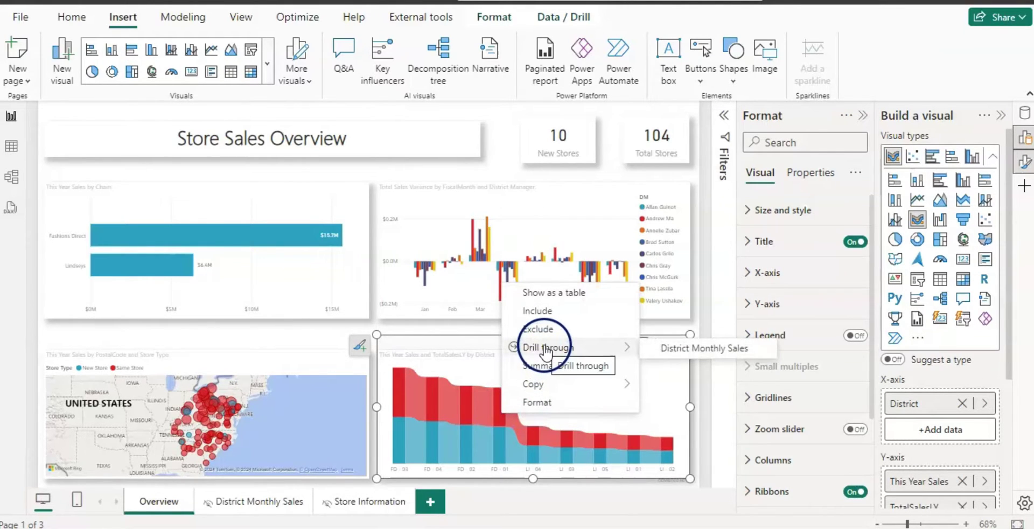
pyautogui.click(696, 320)
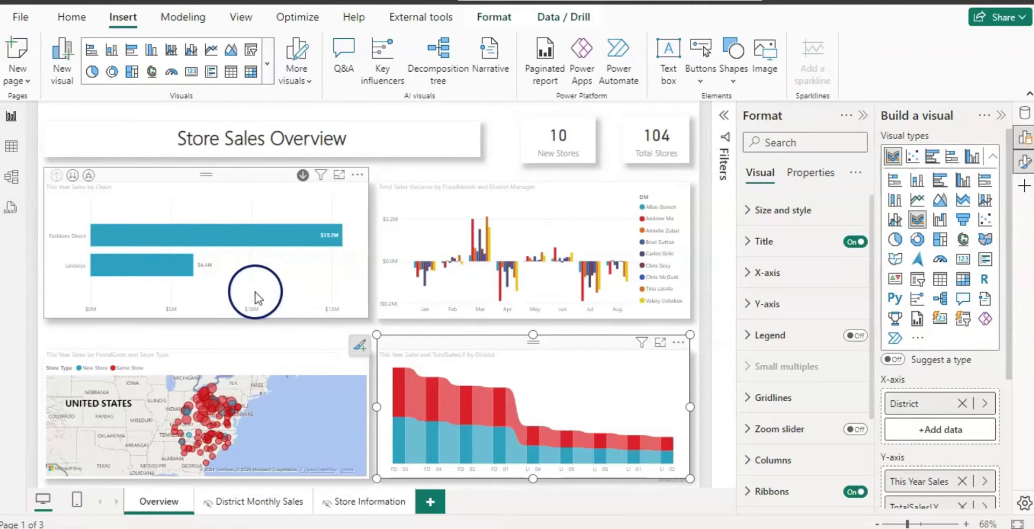
pyautogui.click(344, 334)
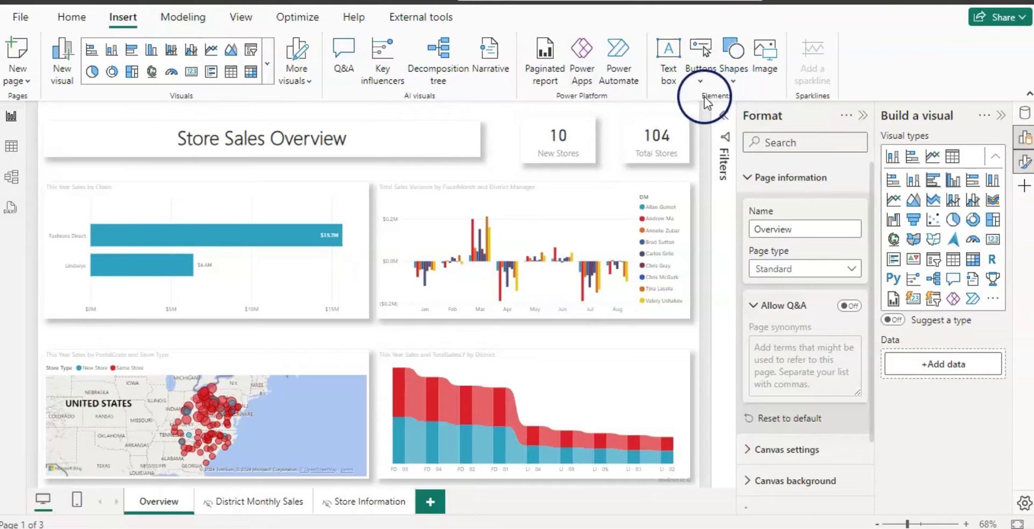
# Insert a blank button and place it between the chain sales bar chart and the map.
pyautogui.click(699, 79)
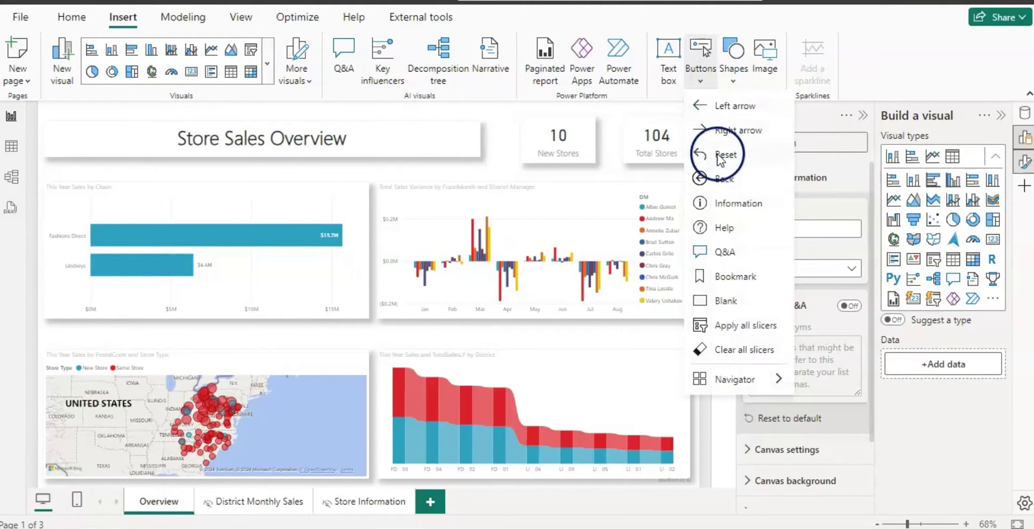
pyautogui.click(725, 301)
pyautogui.moveTo(51, 104); pyautogui.dragTo(257, 261)
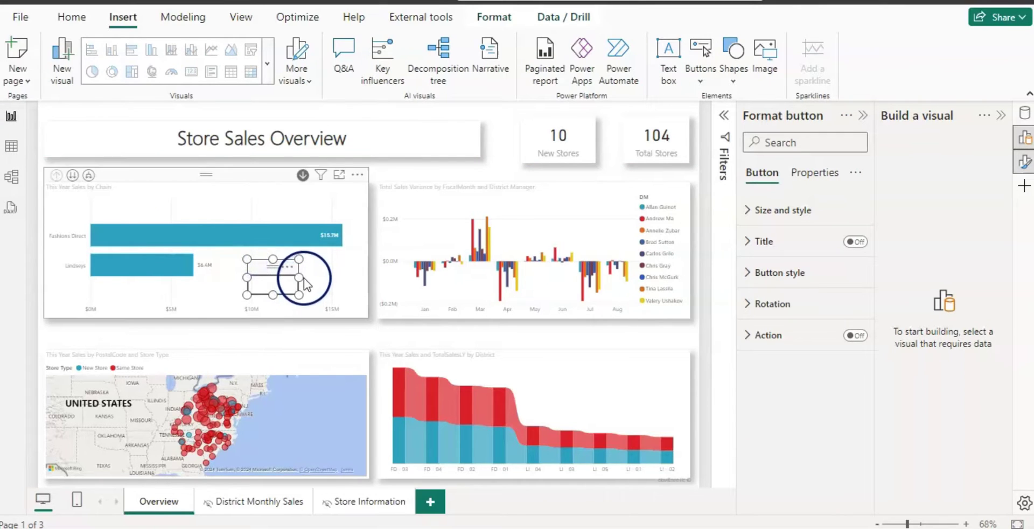
pyautogui.click(267, 264)
pyautogui.moveTo(267, 264); pyautogui.dragTo(370, 331)
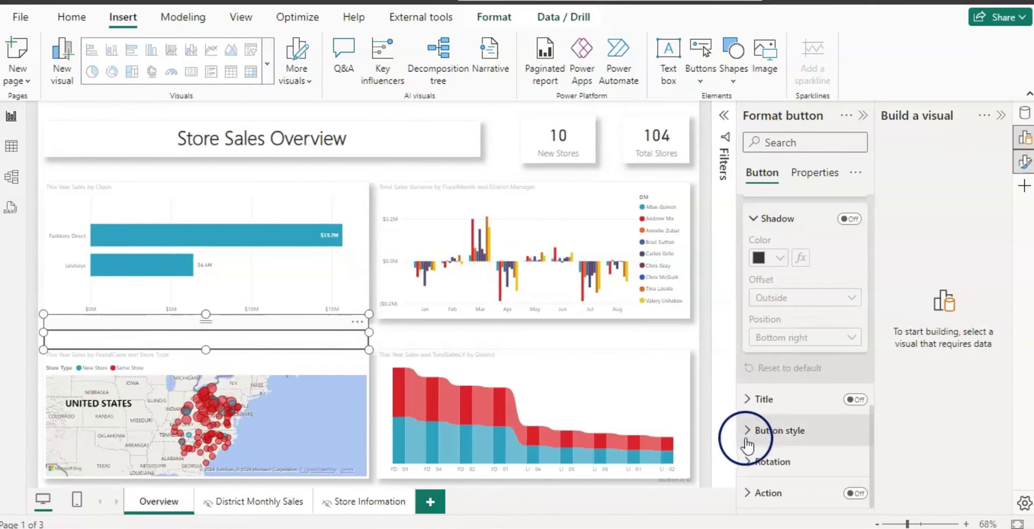
# Keep the button's Default state and Rectangle shape after briefly trying an oval.
pyautogui.click(746, 429)
pyautogui.moveTo(873, 295); pyautogui.dragTo(872, 326)
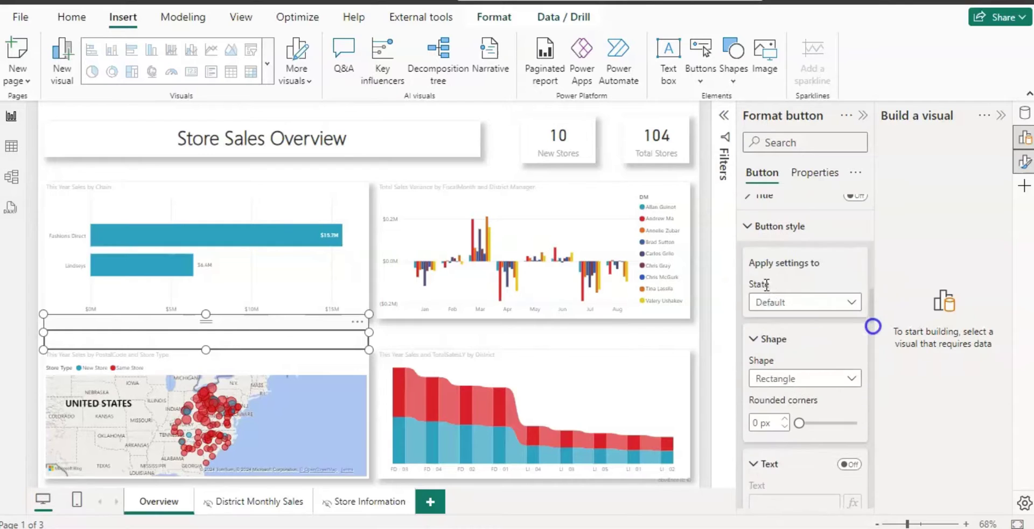
pyautogui.click(854, 302)
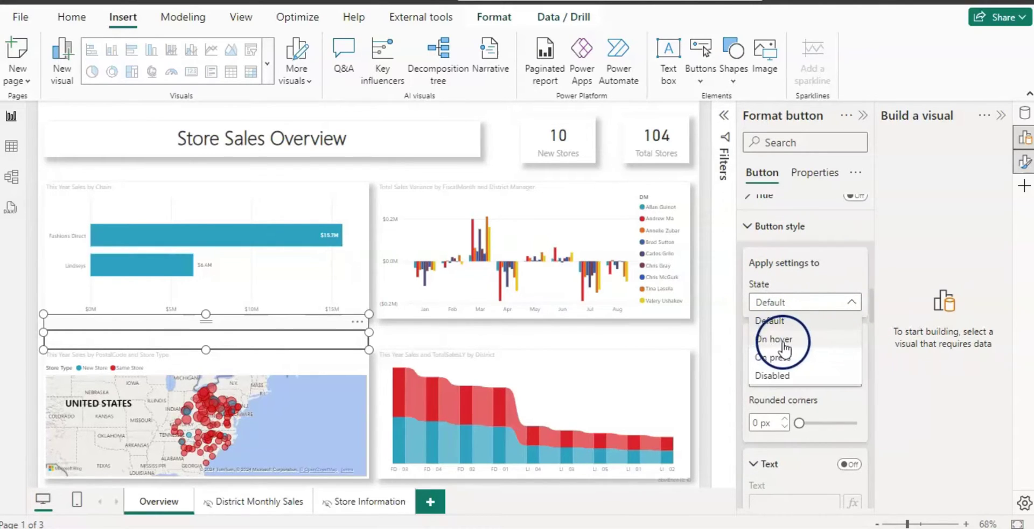
pyautogui.click(777, 321)
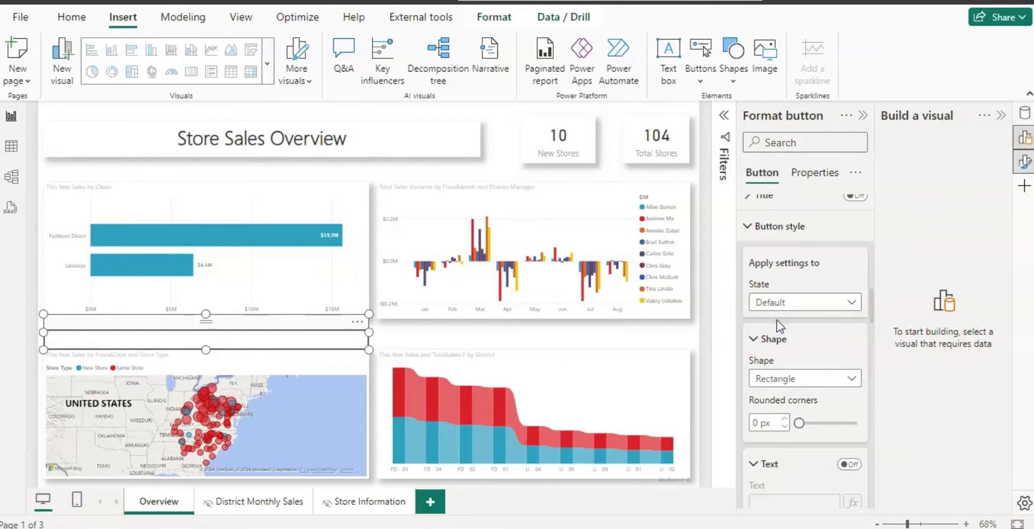
pyautogui.click(854, 381)
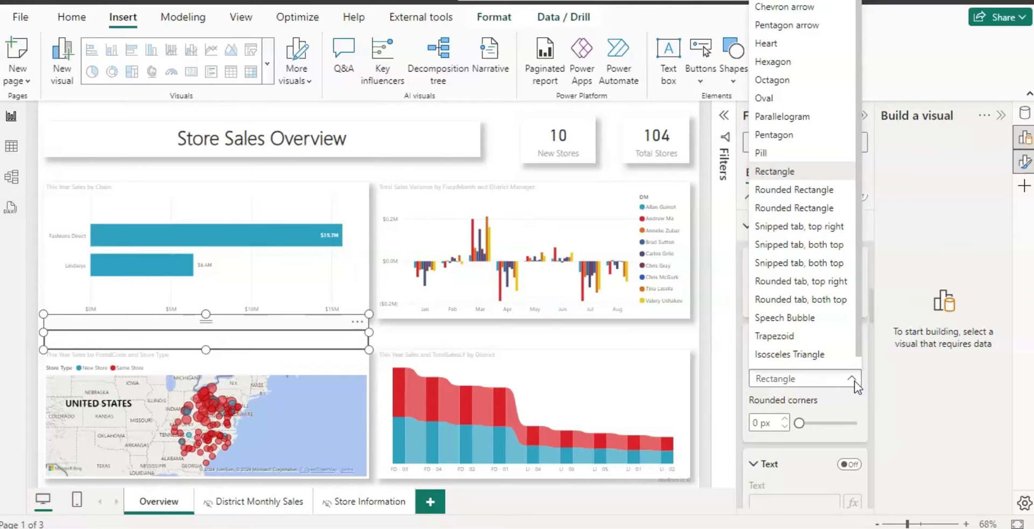
pyautogui.click(770, 98)
pyautogui.click(854, 381)
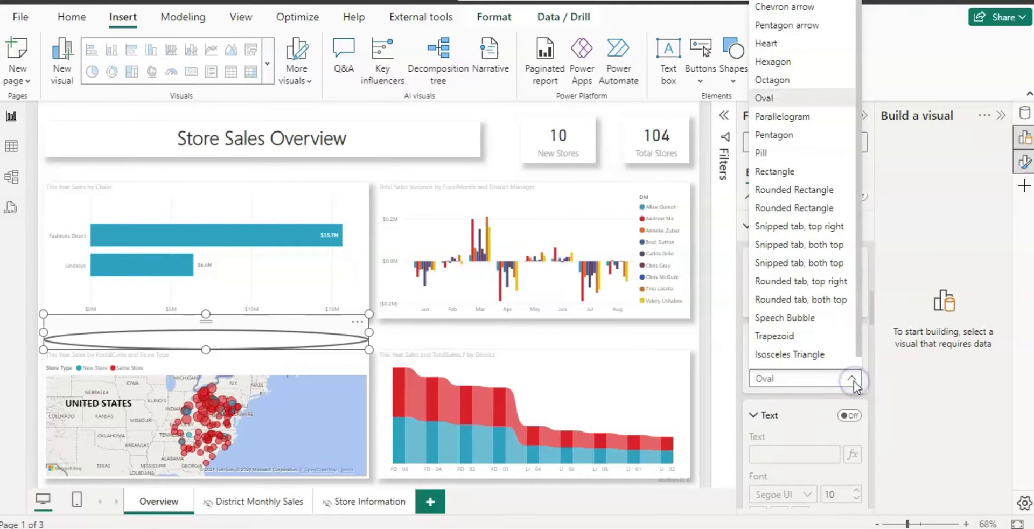
pyautogui.click(801, 119)
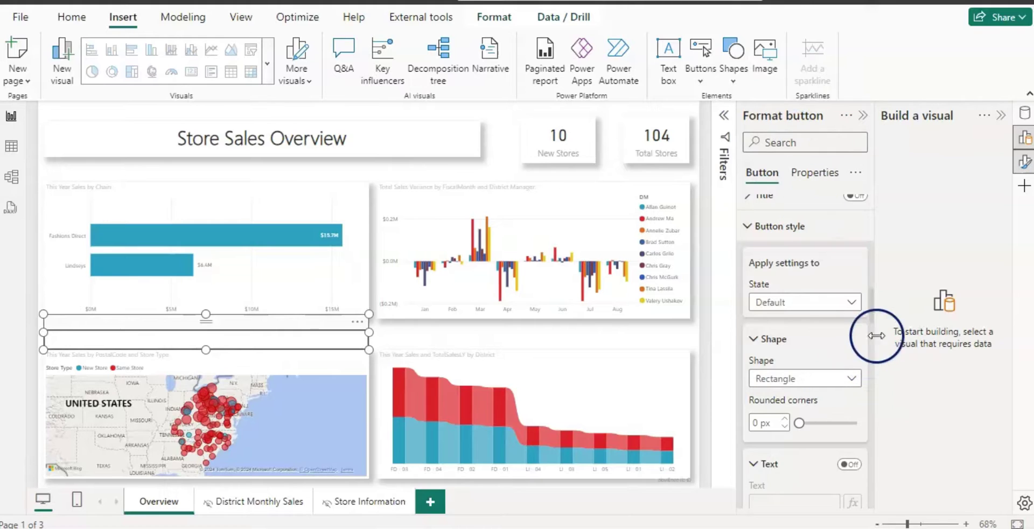
pyautogui.moveTo(872, 309); pyautogui.dragTo(877, 377)
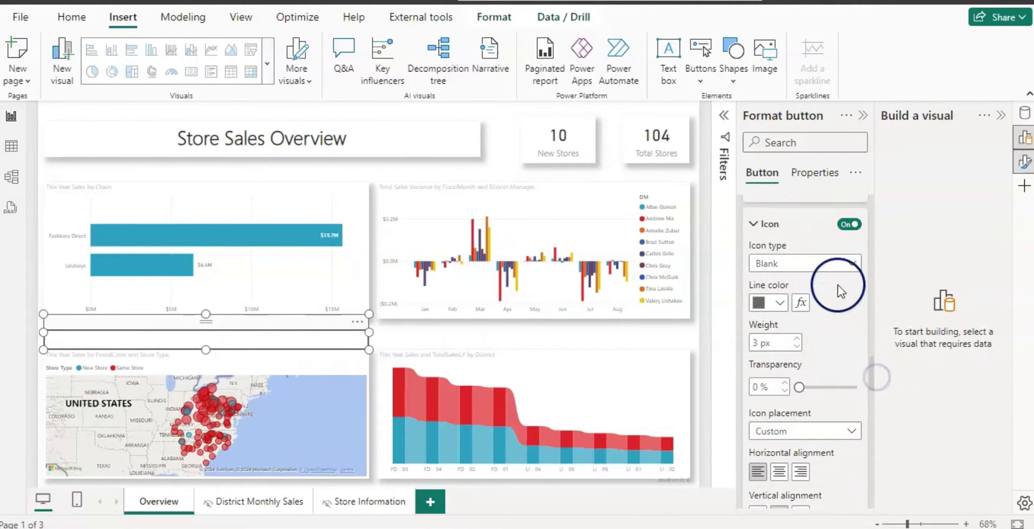
# Turn the button fill on with the light blue recent colour.
pyautogui.click(851, 263)
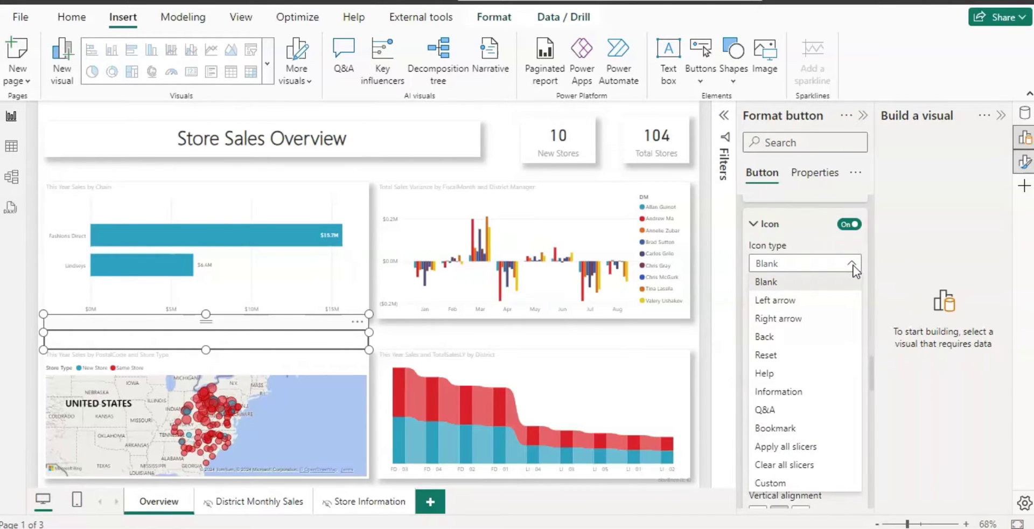
pyautogui.click(852, 263)
pyautogui.scroll(-5, 853, 265)
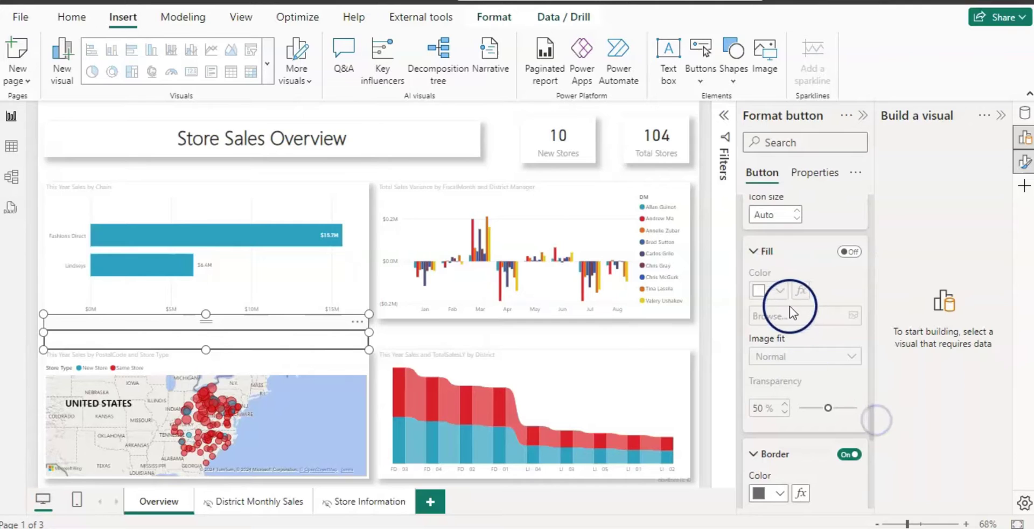
pyautogui.click(853, 251)
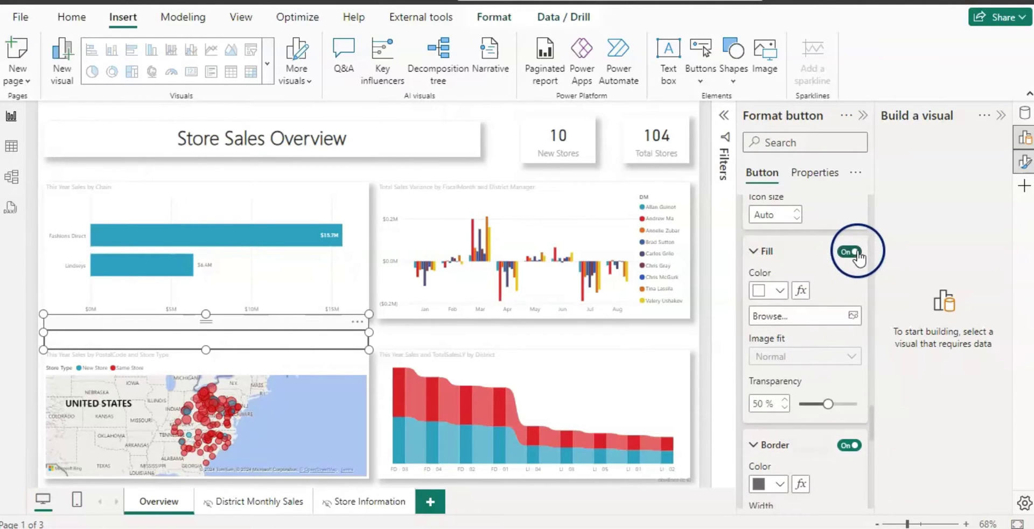
pyautogui.click(779, 291)
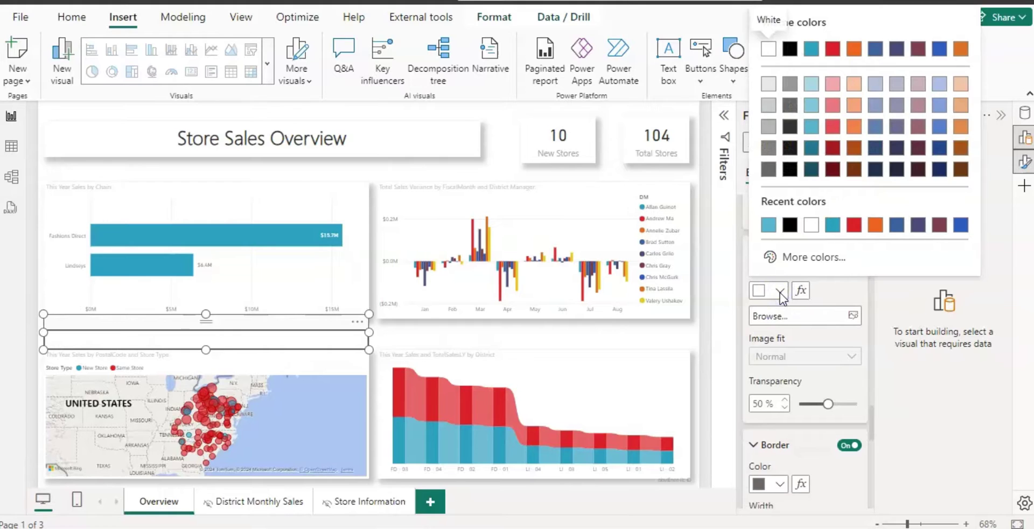
pyautogui.click(769, 226)
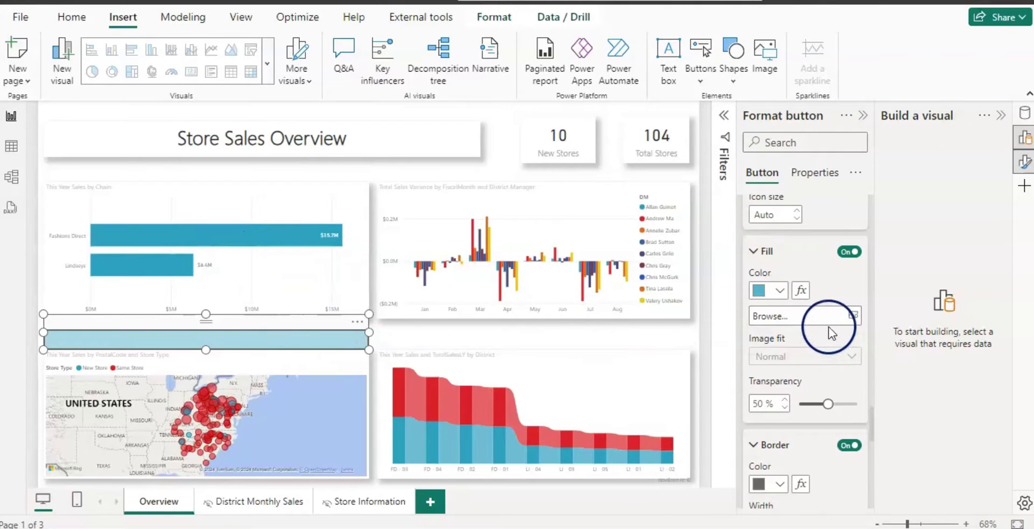
pyautogui.scroll(-10, 830, 330)
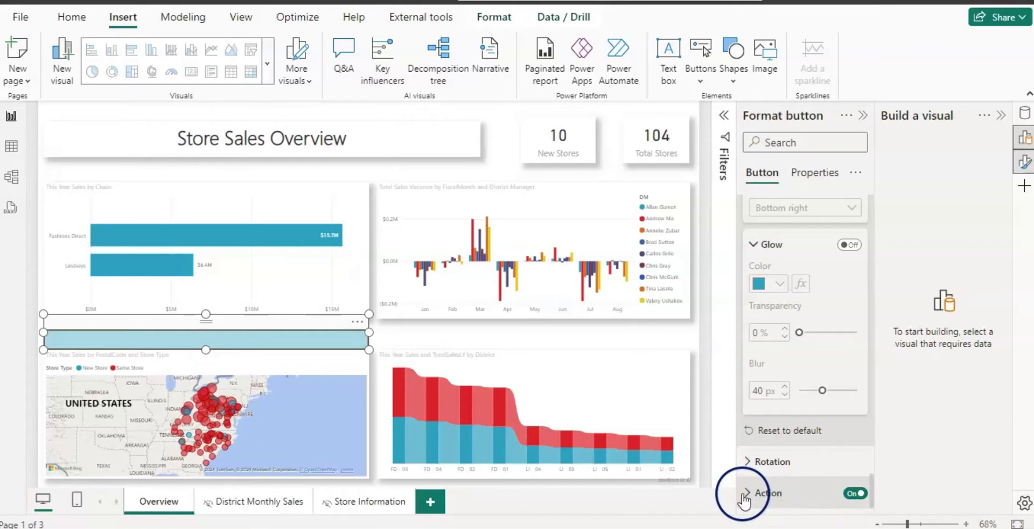
# Set the button action type to Drill through with destination Store Information.
pyautogui.click(770, 493)
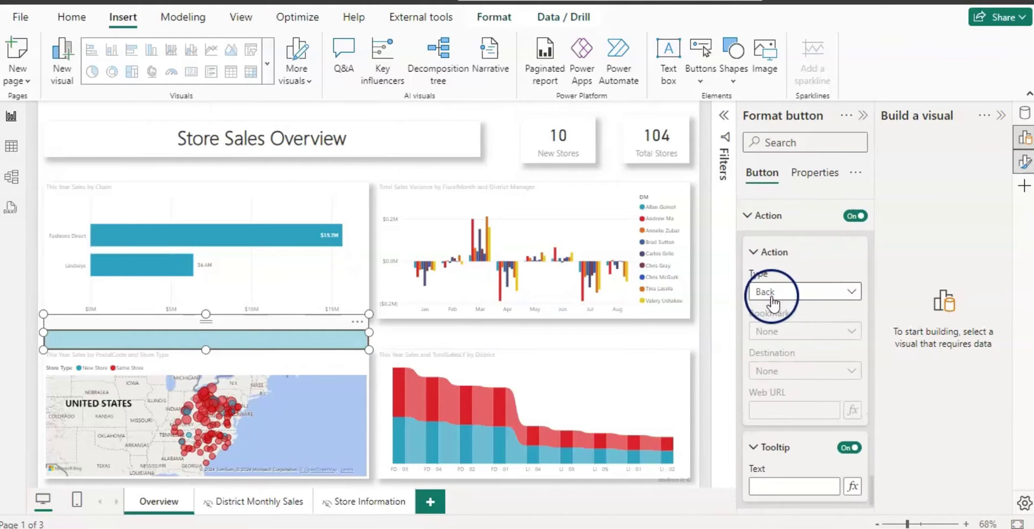
pyautogui.click(853, 291)
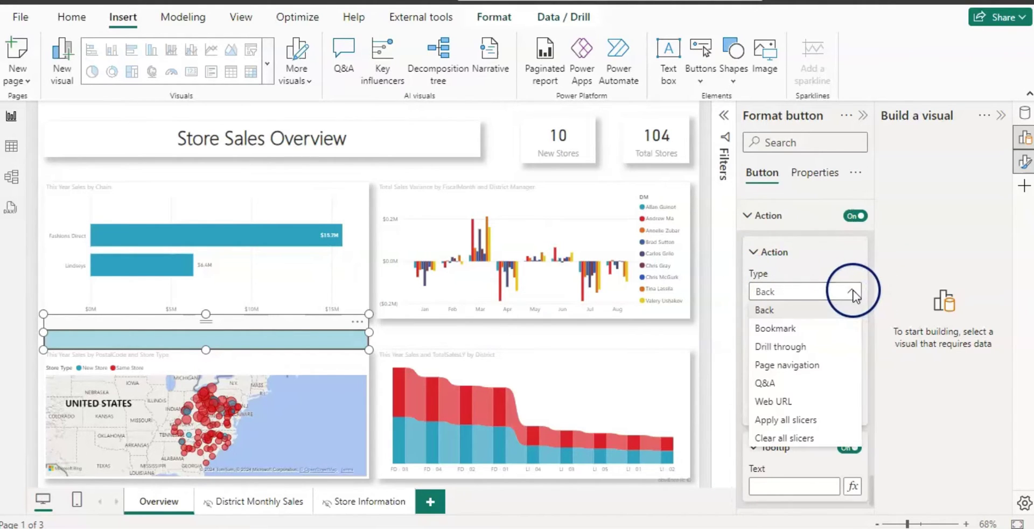
pyautogui.click(806, 346)
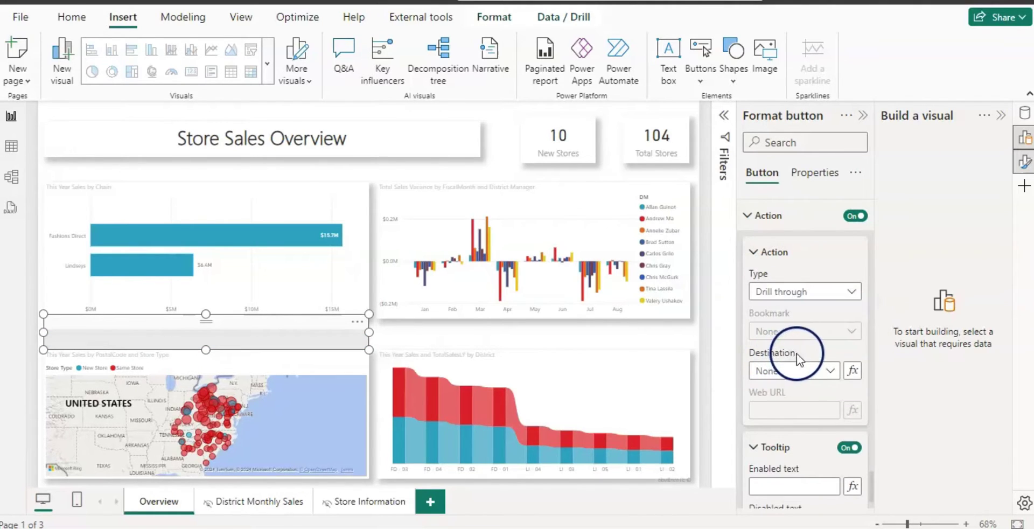
pyautogui.click(831, 372)
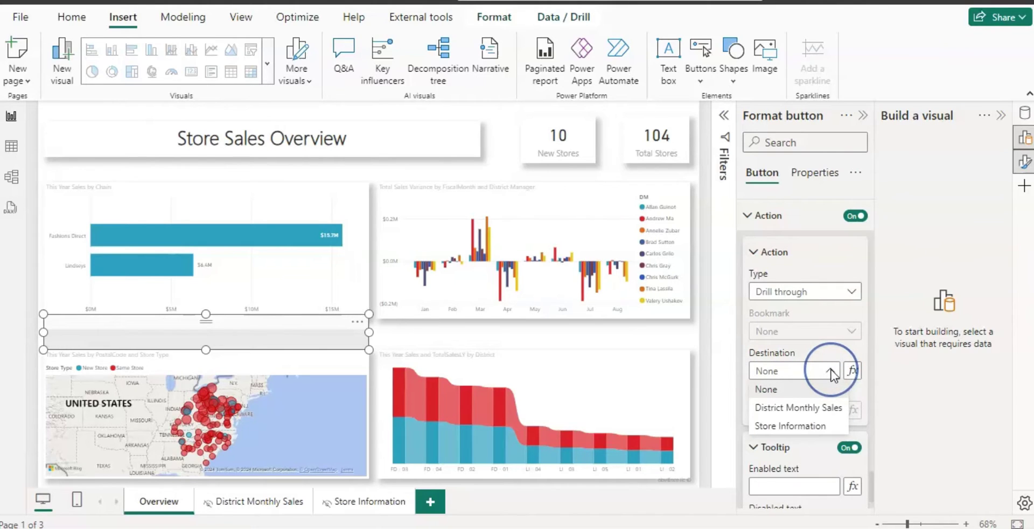
pyautogui.click(805, 431)
pyautogui.moveTo(871, 480); pyautogui.dragTo(887, 304)
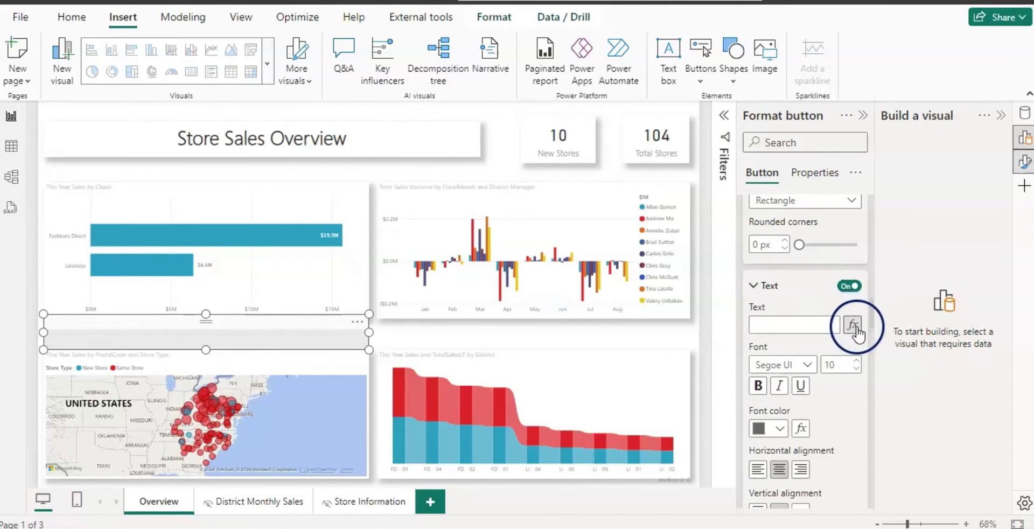
# Create a new measure on the Store table from the Data pane.
pyautogui.click(1020, 112)
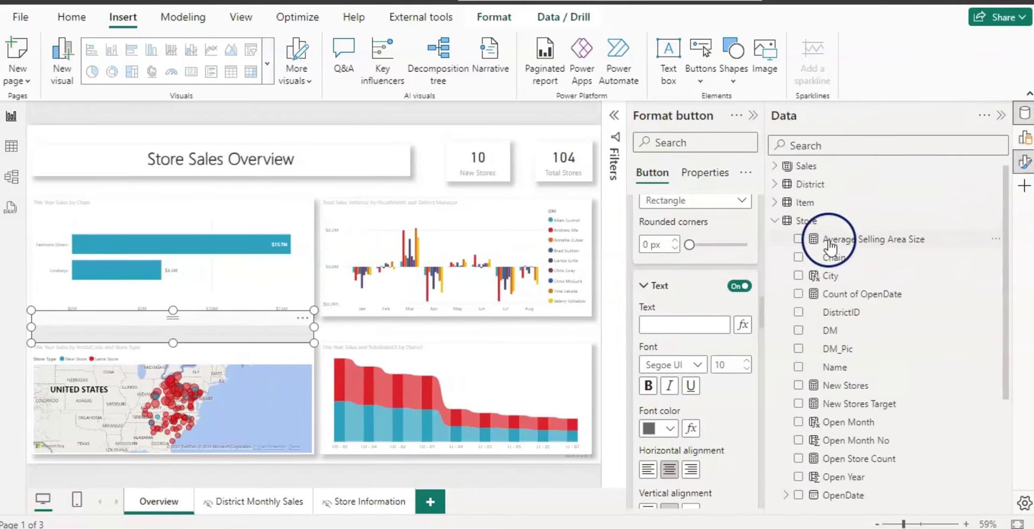
pyautogui.rightClick(805, 222)
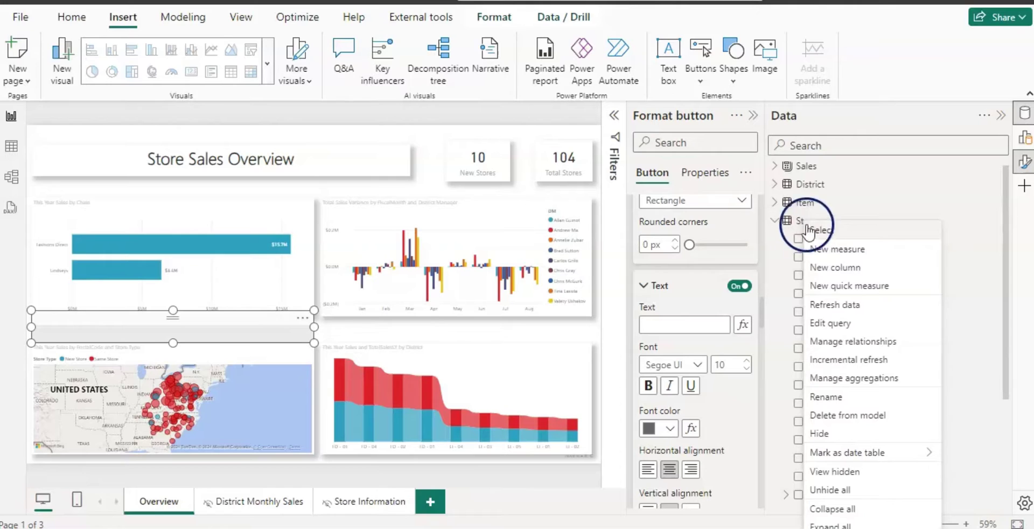
pyautogui.click(817, 250)
# Define Store DITh = "See Details for " & SELECTEDVALUE(Store[Name]) and commit it.
pyautogui.click(218, 114)
pyautogui.write('Store DlTh = "')
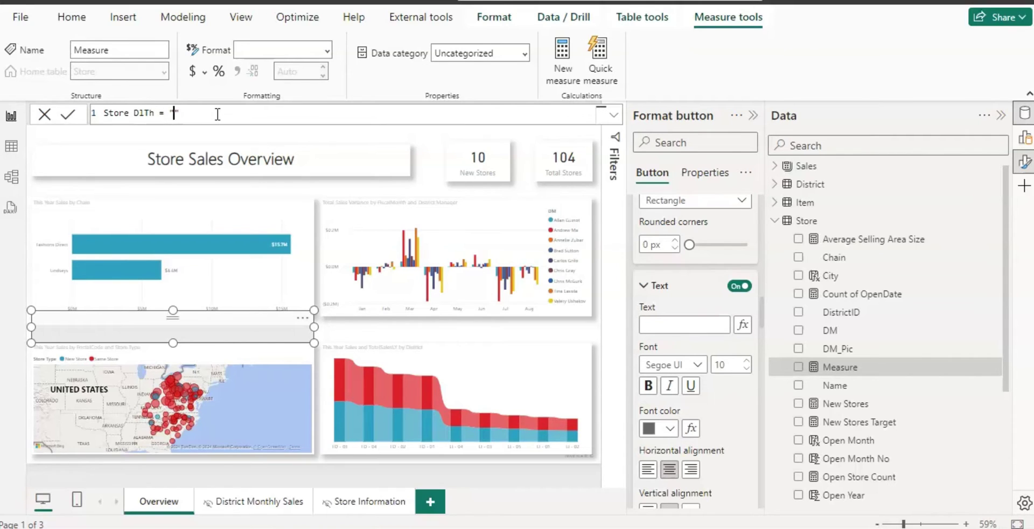
pyautogui.click(211, 113)
pyautogui.write('See Details for')
pyautogui.write('"& sele')
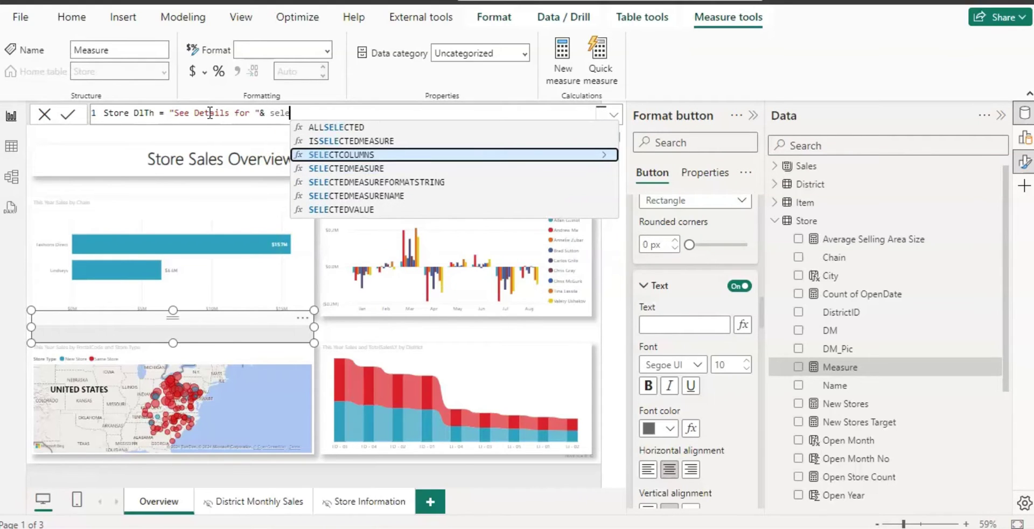
pyautogui.click(318, 209)
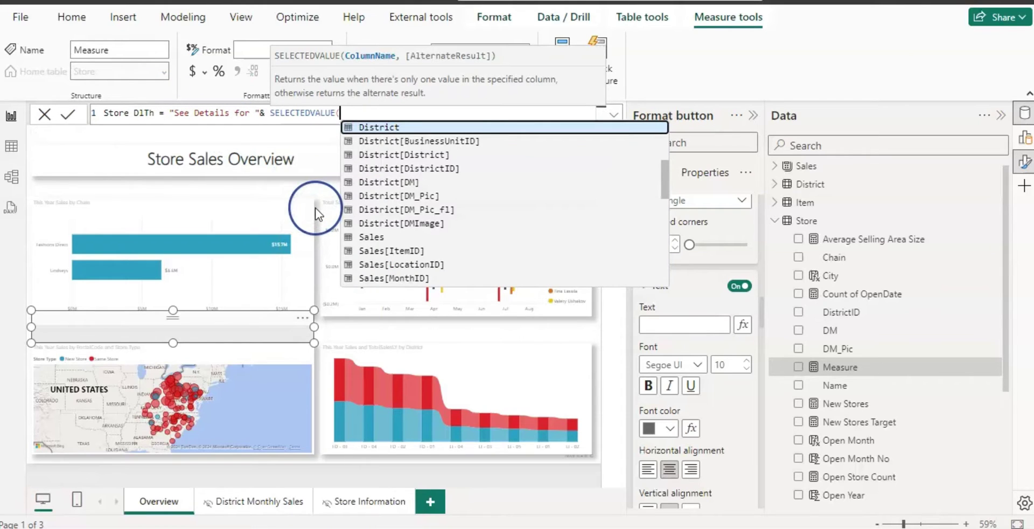
pyautogui.write('sto')
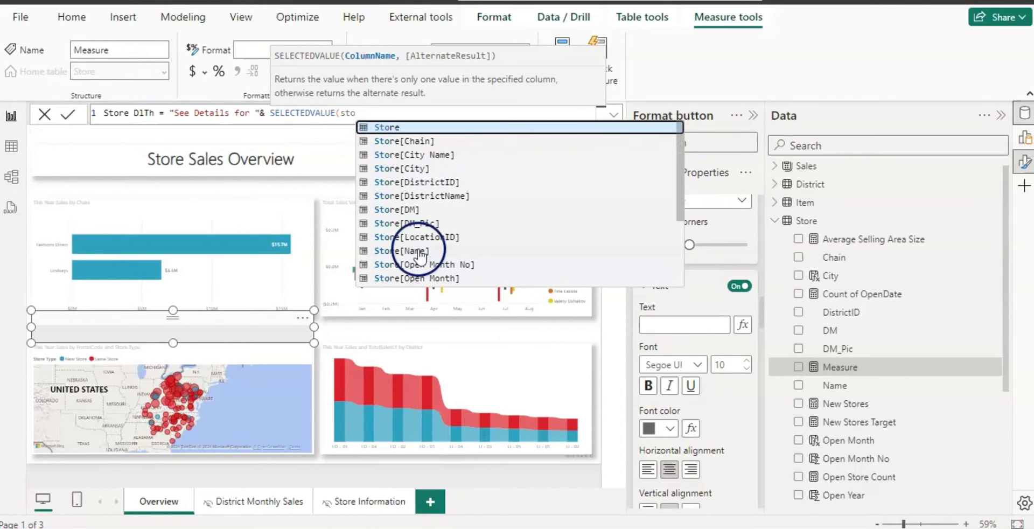
pyautogui.click(419, 249)
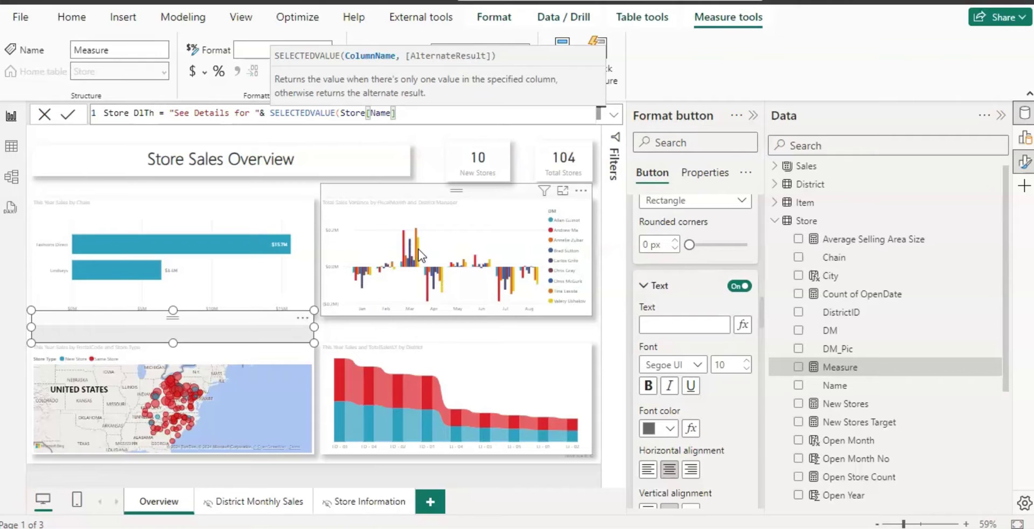
pyautogui.write(')')
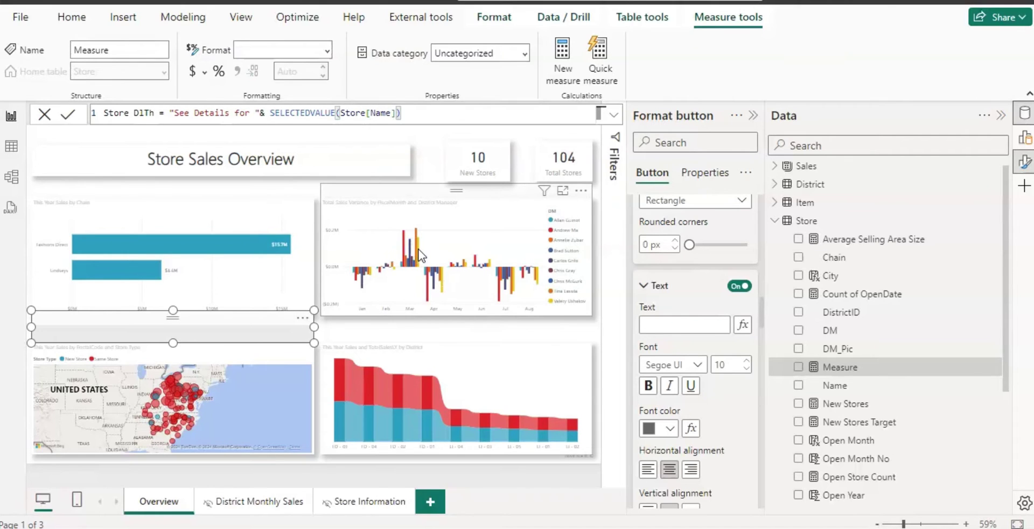
pyautogui.press('Return')
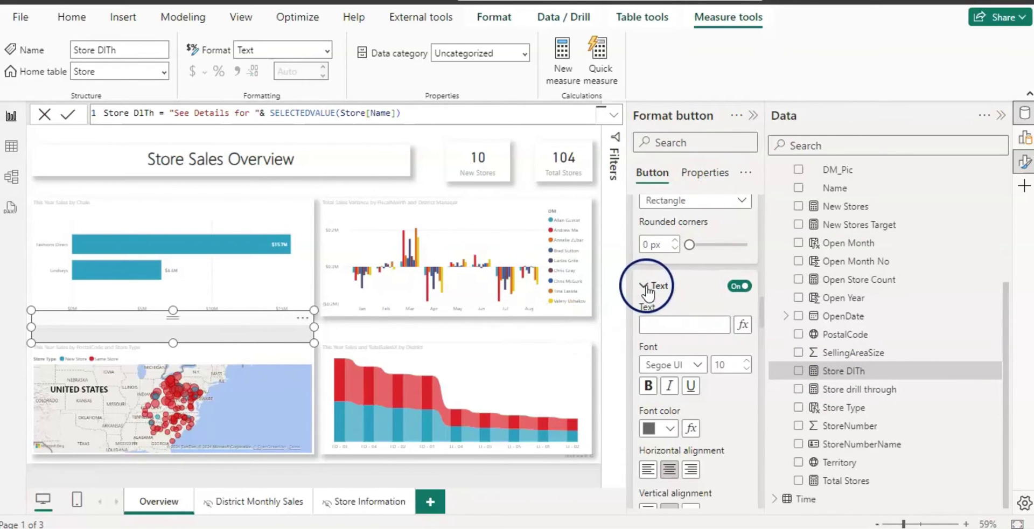
# Make the button text field-based, using the Store DITh measure.
pyautogui.click(743, 325)
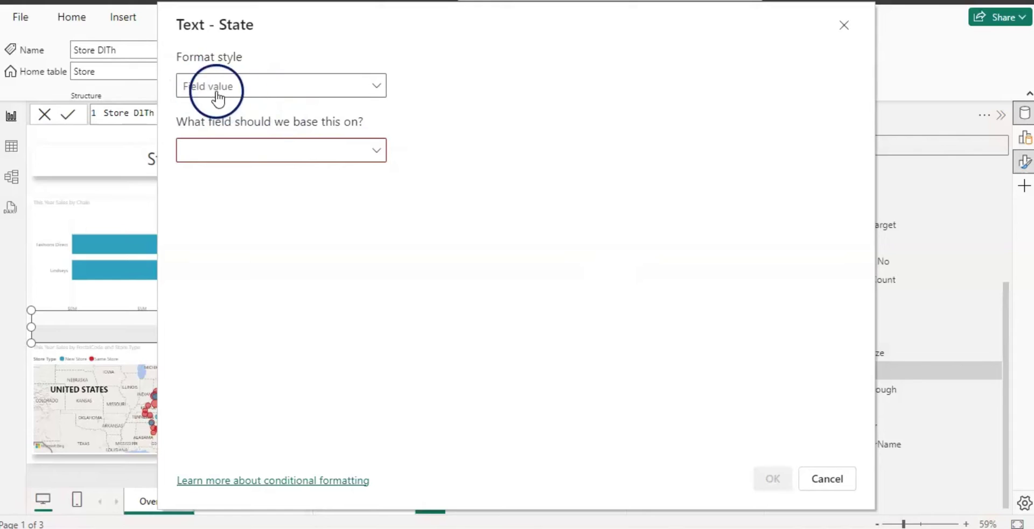
pyautogui.click(377, 150)
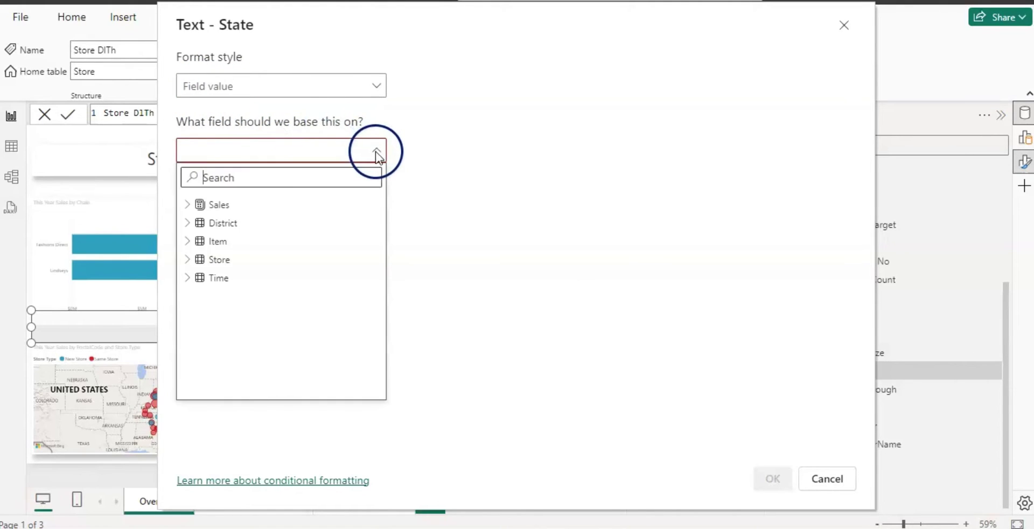
pyautogui.click(199, 263)
pyautogui.scroll(-5, 280, 280)
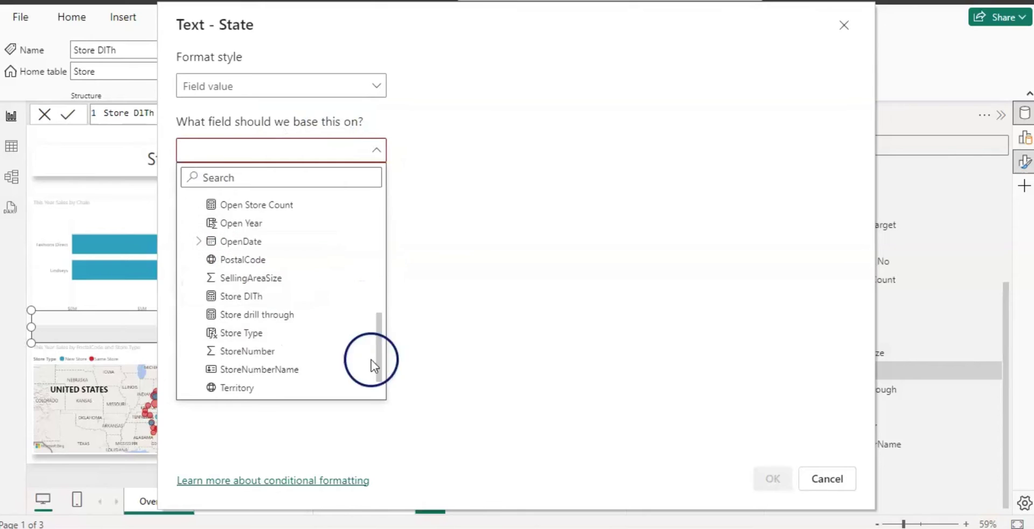
pyautogui.click(254, 296)
pyautogui.click(774, 480)
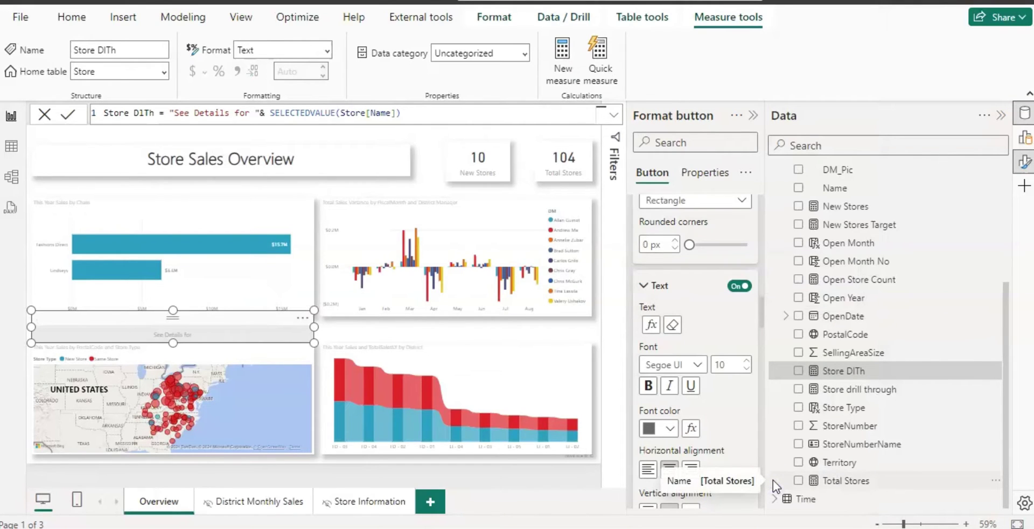
# Format the button text as 19-point, bold and black.
pyautogui.click(748, 361)
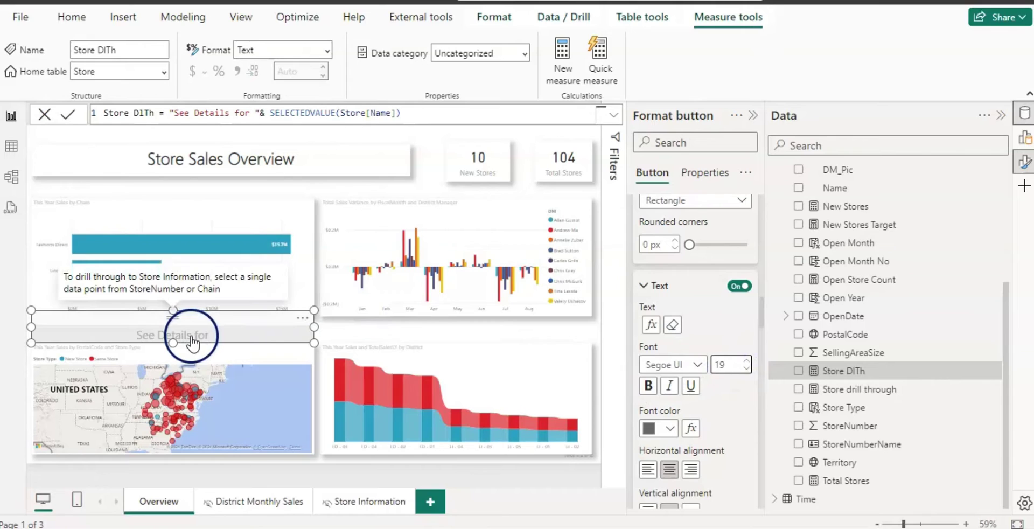
pyautogui.click(649, 386)
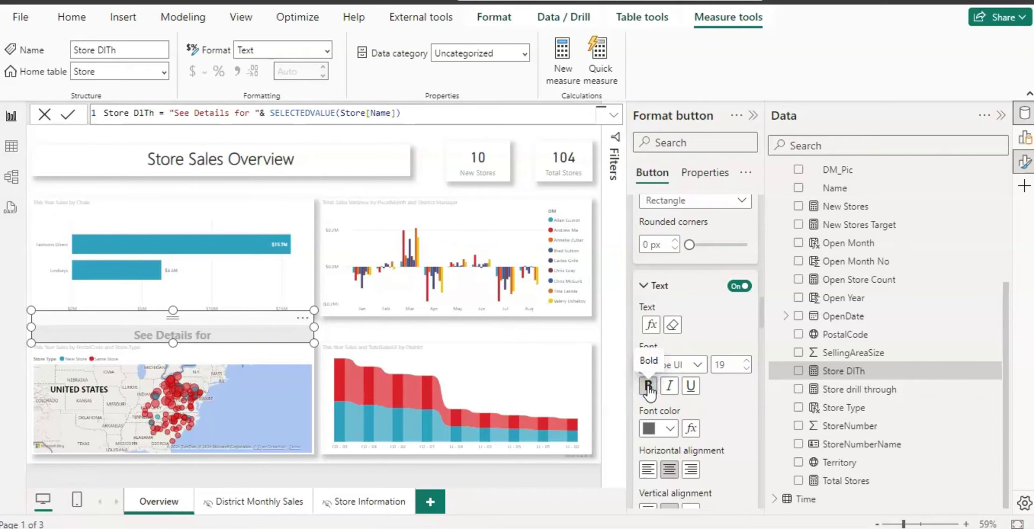
pyautogui.click(668, 430)
pyautogui.click(688, 398)
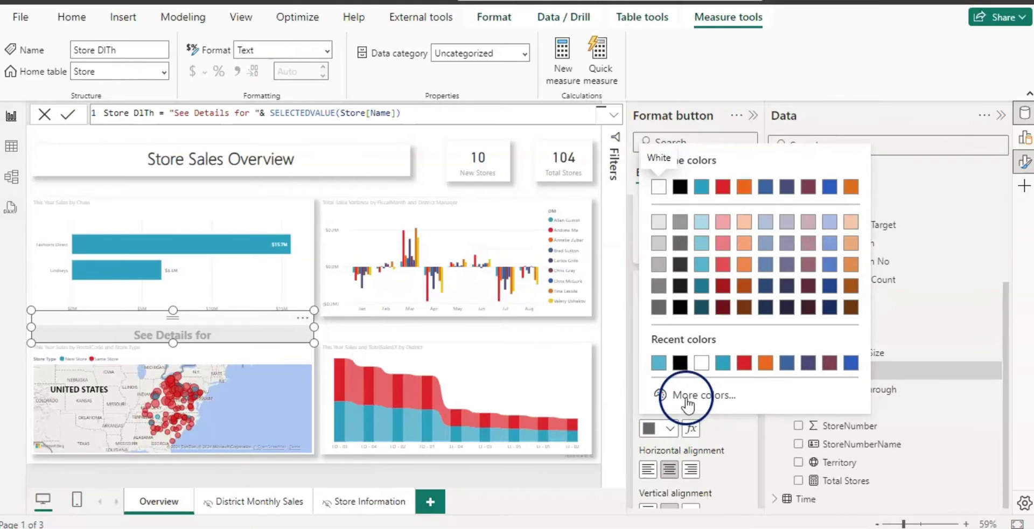
pyautogui.click(680, 364)
pyautogui.scroll(-5, 743, 446)
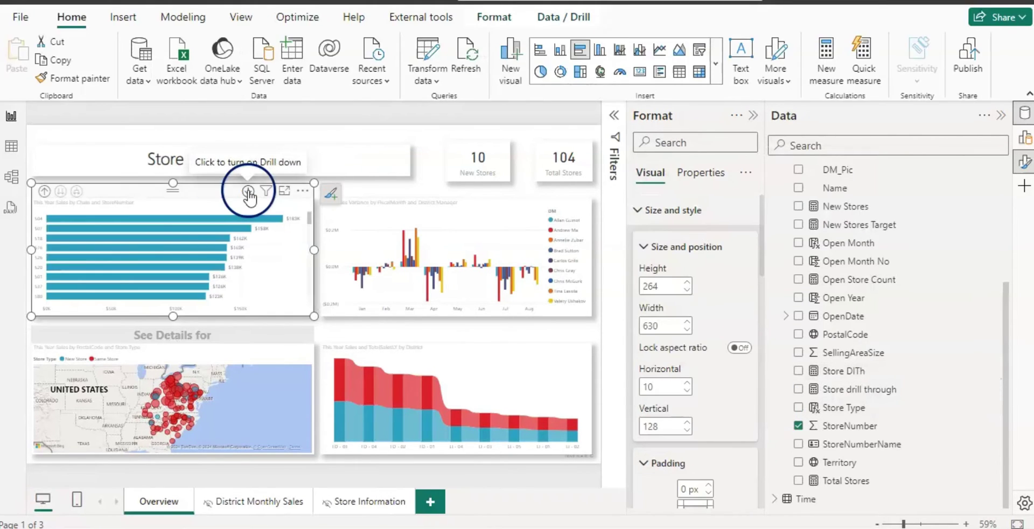
# Select the Lindseys 526 store bar and drill through with the See Details button.
pyautogui.click(183, 258)
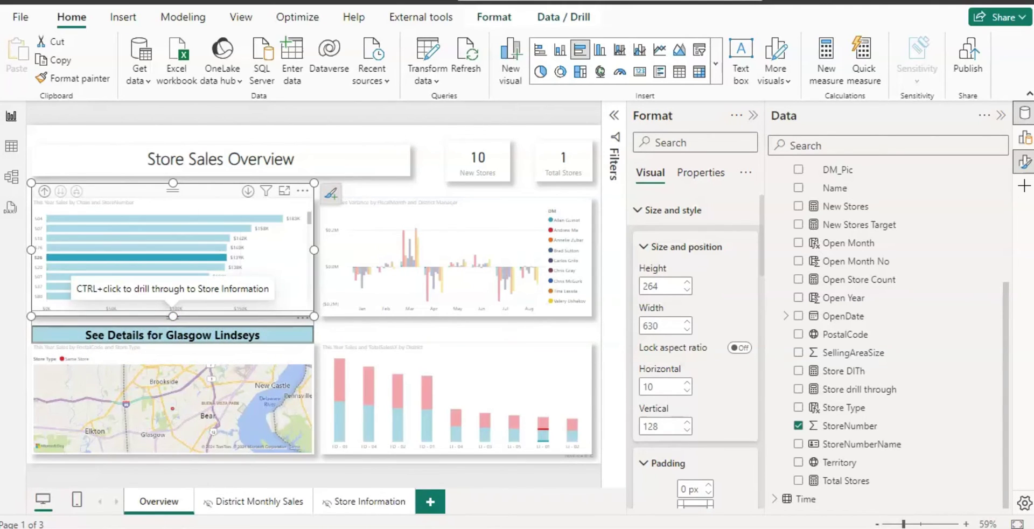
pyautogui.keyDown('ctrl'); pyautogui.click(169, 336); pyautogui.keyUp('ctrl')
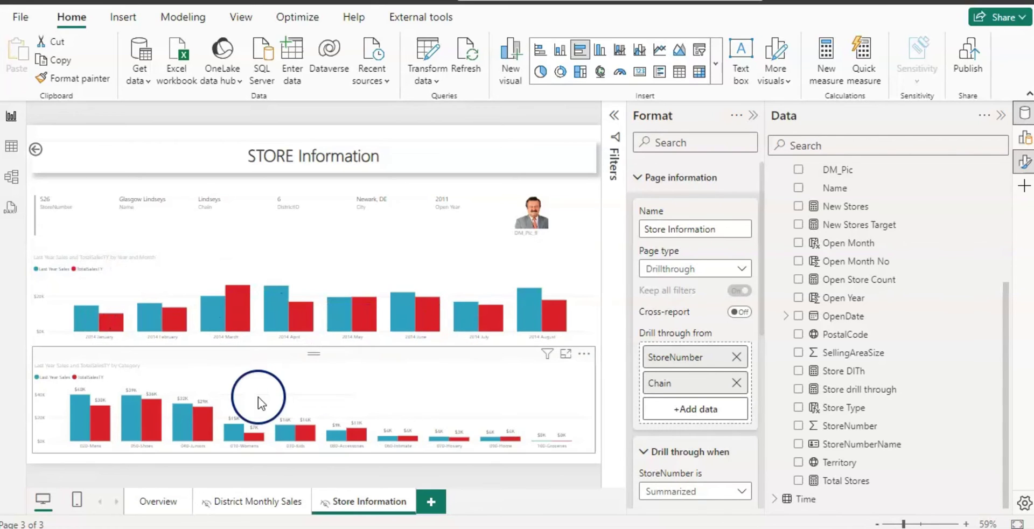
pyautogui.moveTo(76, 418)
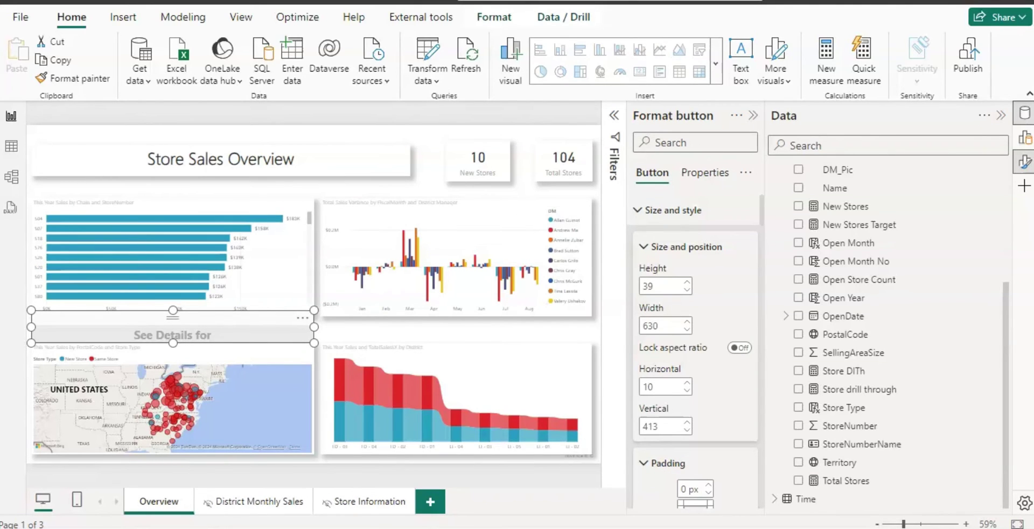
# Save and publish the report to My workspace, then open it in the Power BI service.
pyautogui.click(973, 58)
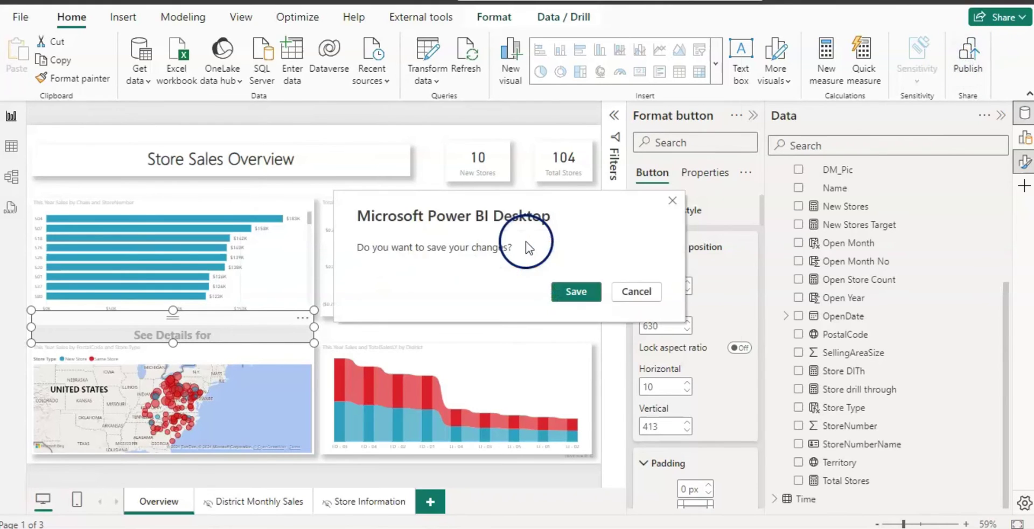
pyautogui.click(575, 291)
pyautogui.click(626, 434)
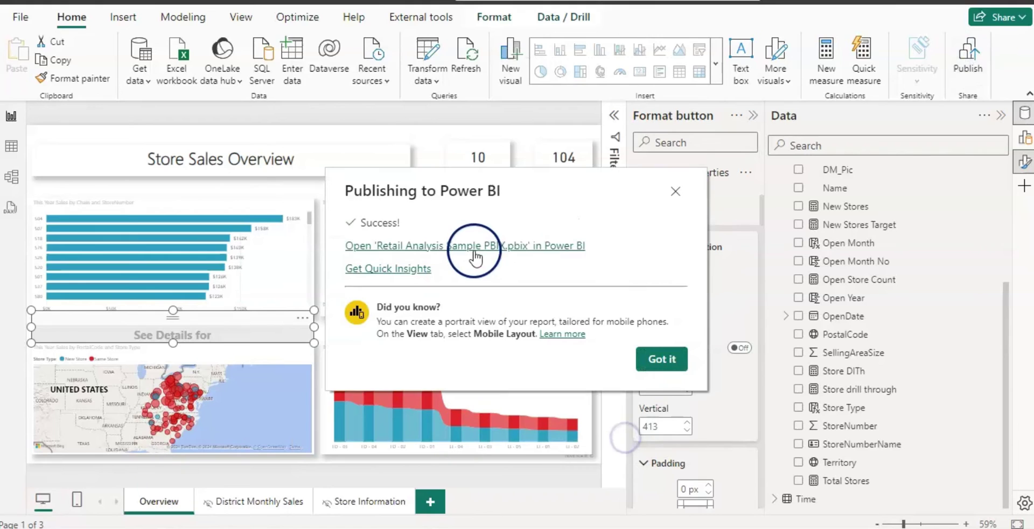
pyautogui.click(429, 242)
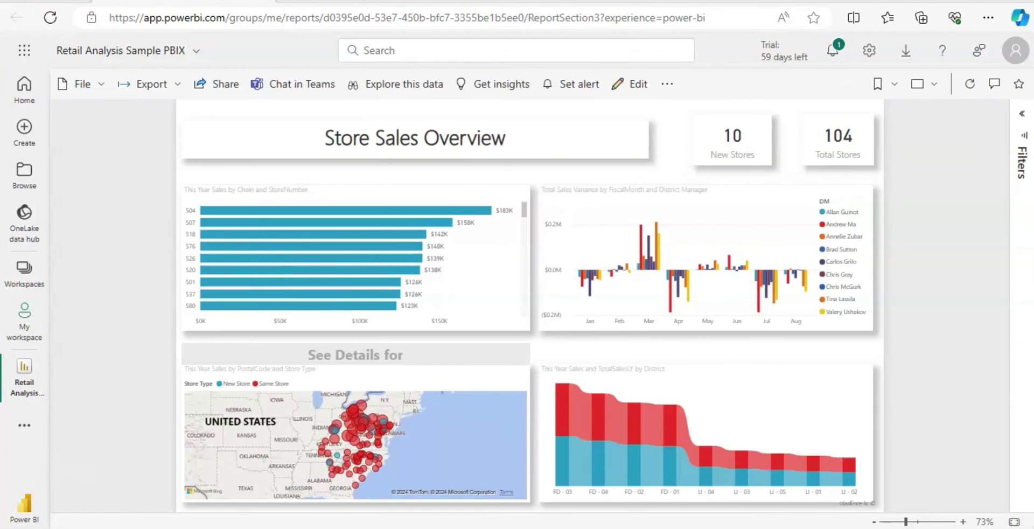
# Select store 576, drill through to Gallatin Lindseys' Store Information page, then return to Power BI Desktop.
pyautogui.click(393, 275)
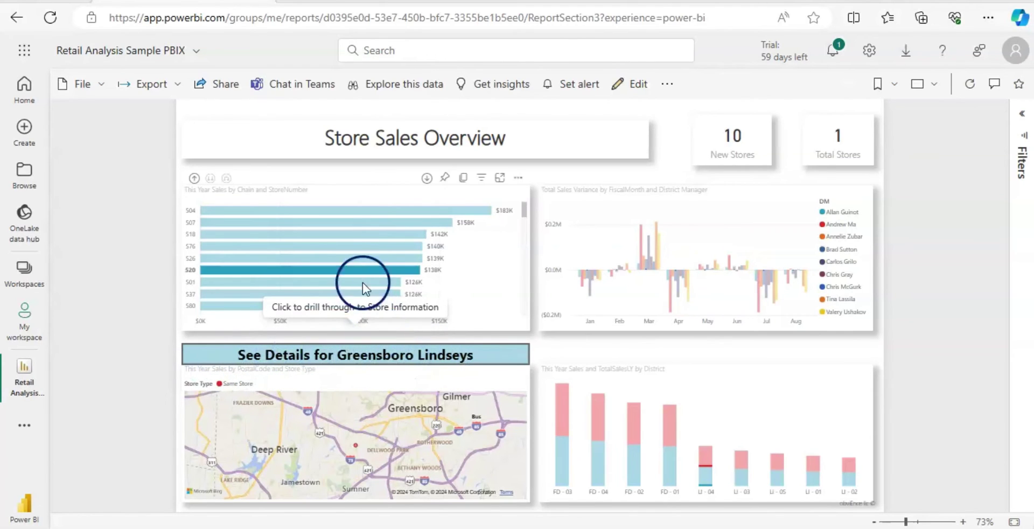
pyautogui.click(372, 247)
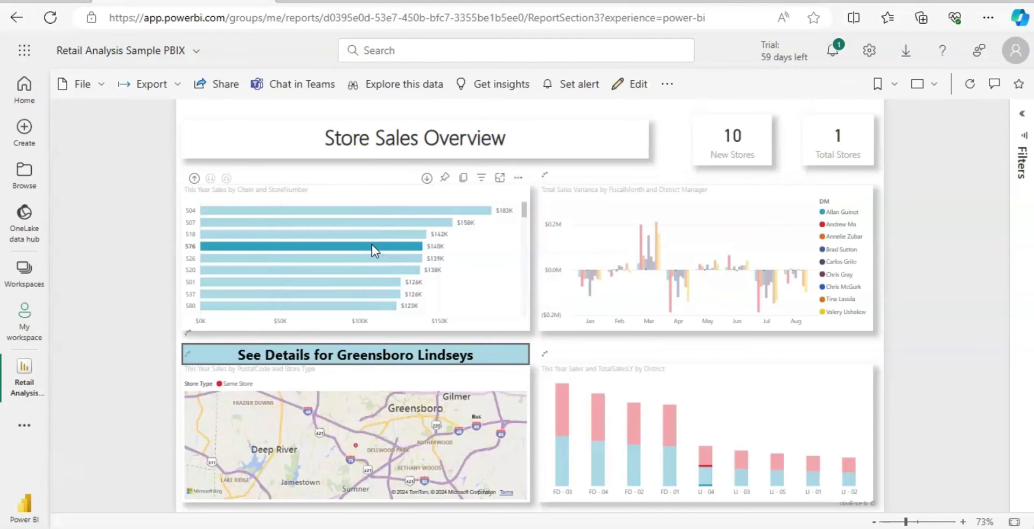
pyautogui.click(312, 358)
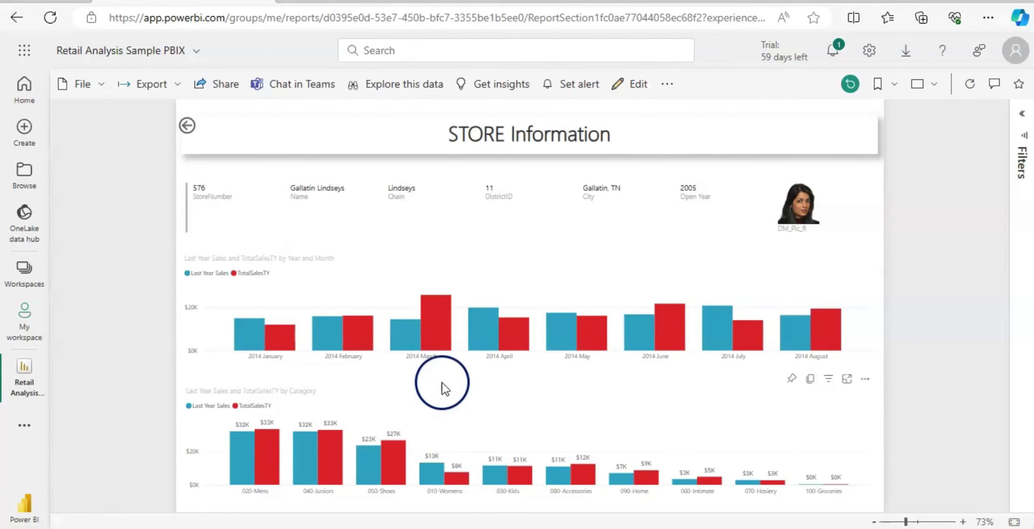
pyautogui.click(228, 495)
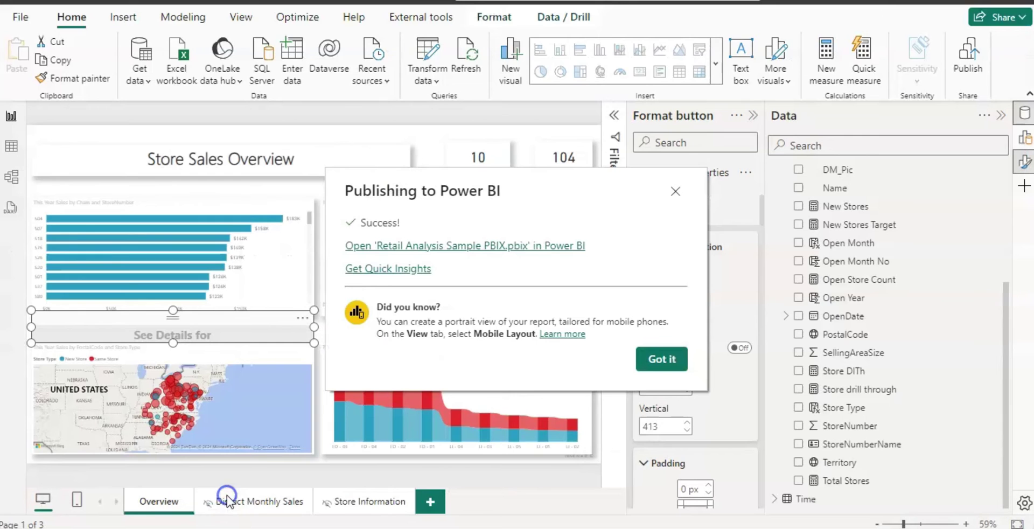
# Dismiss the publish message and place a new blank button over the district area chart.
pyautogui.click(659, 361)
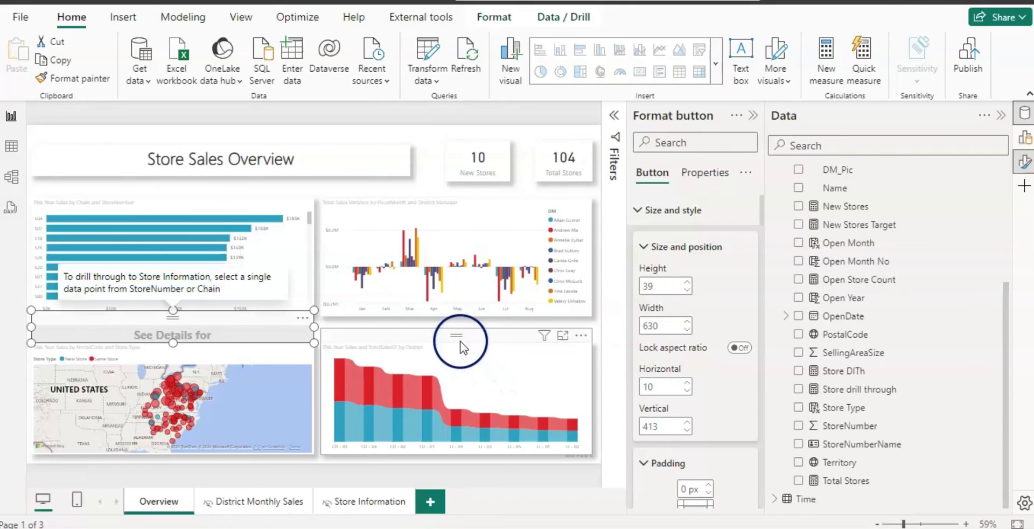
pyautogui.click(503, 333)
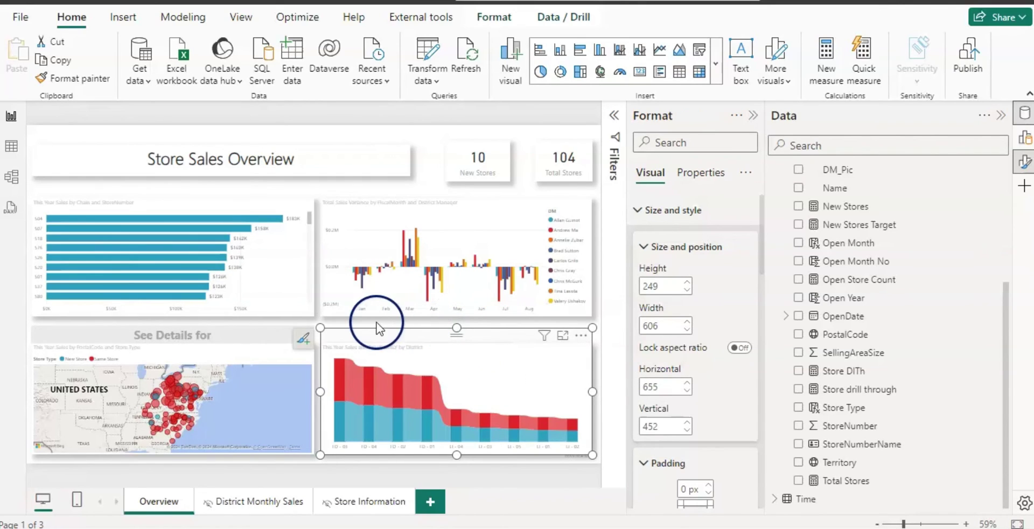
pyautogui.press('Escape')
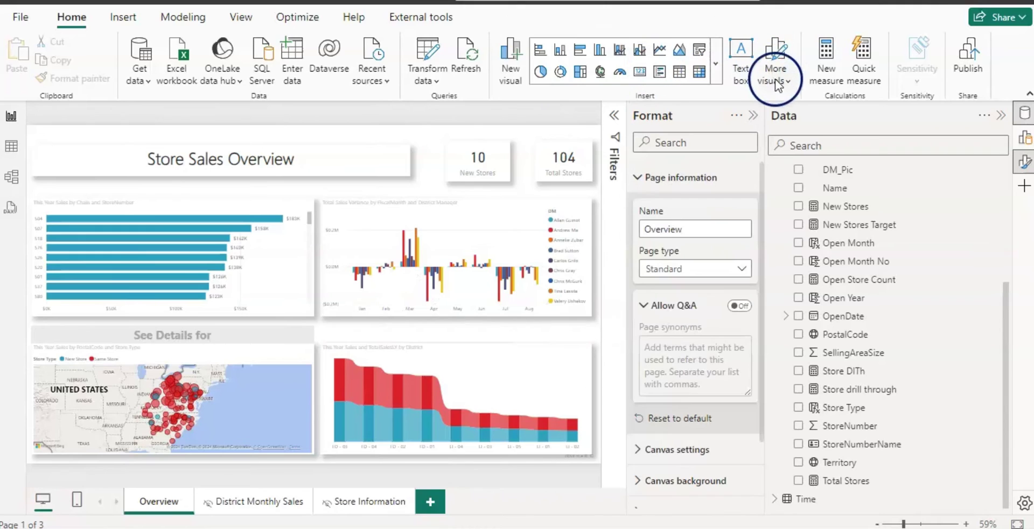
pyautogui.click(122, 17)
pyautogui.click(701, 59)
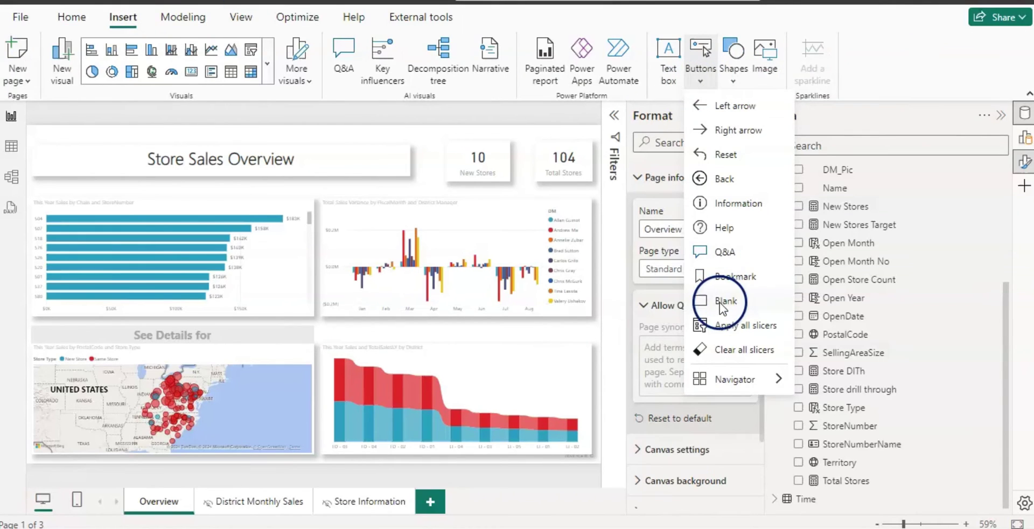
pyautogui.click(720, 306)
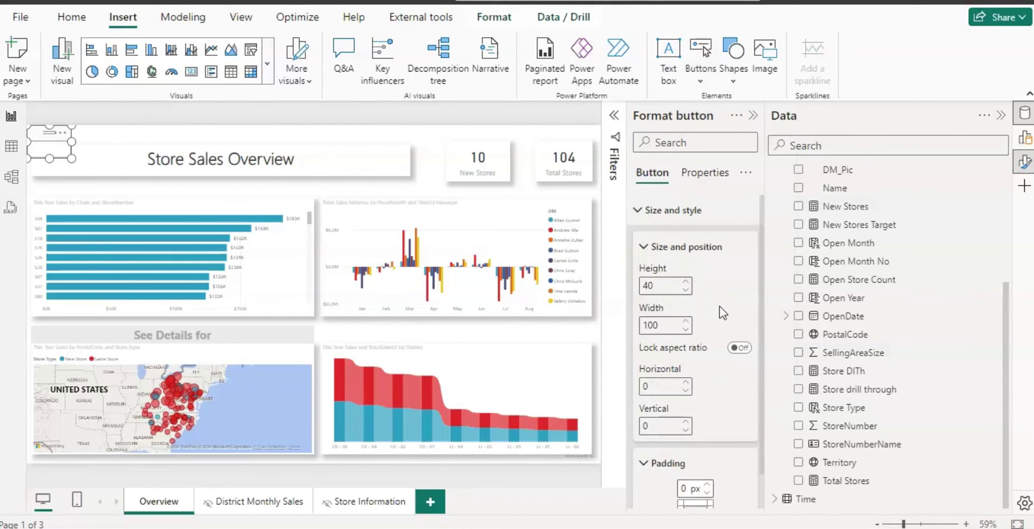
pyautogui.moveTo(38, 128); pyautogui.dragTo(590, 370)
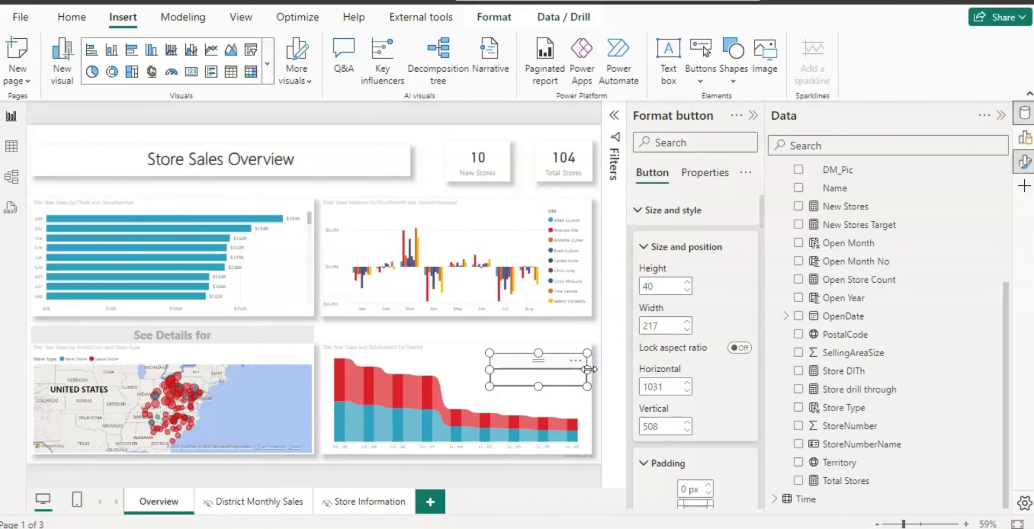
pyautogui.click(734, 348)
pyautogui.moveTo(766, 198); pyautogui.dragTo(765, 313)
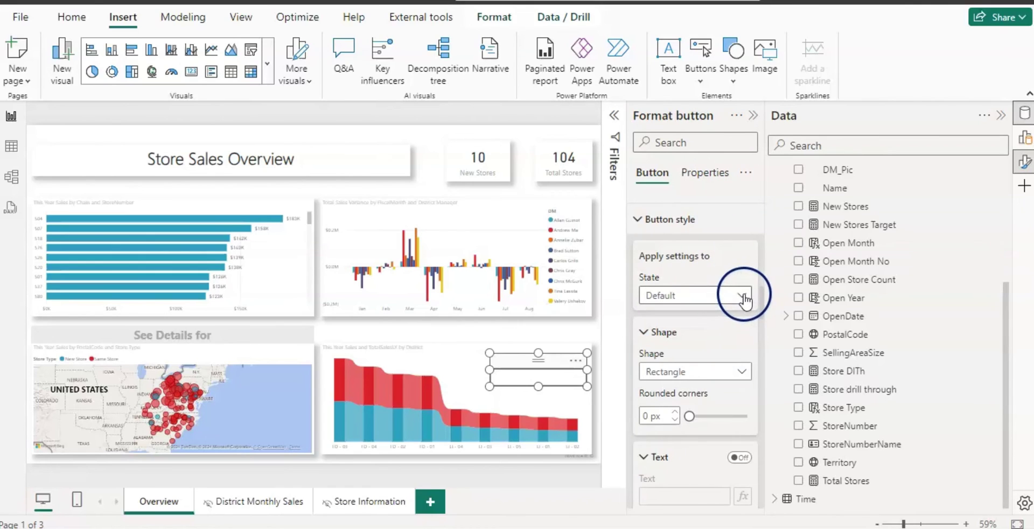
# Give the new button a Rounded rectangle shape and red fill, and turn its Action on.
pyautogui.click(745, 297)
pyautogui.click(745, 297)
pyautogui.moveTo(767, 307); pyautogui.dragTo(767, 326)
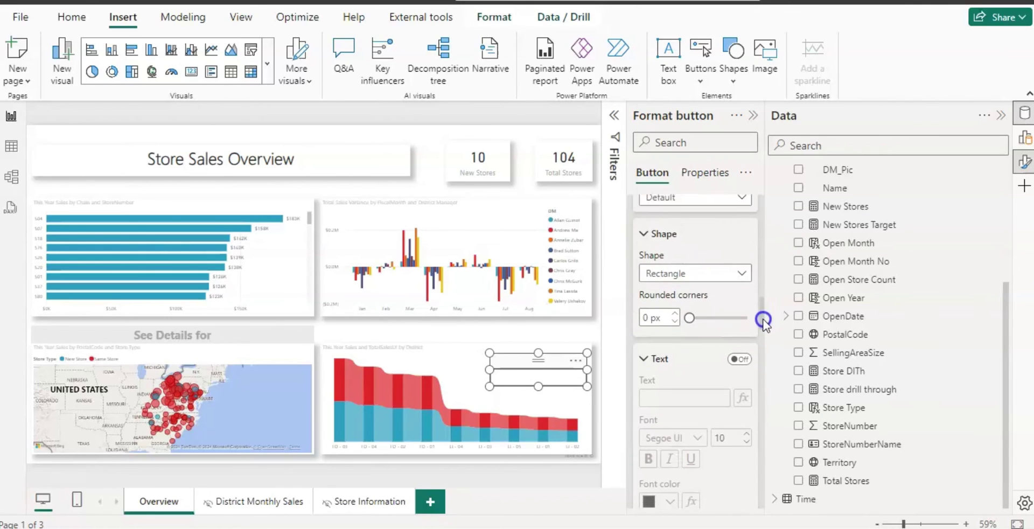
pyautogui.click(741, 280)
pyautogui.click(693, 208)
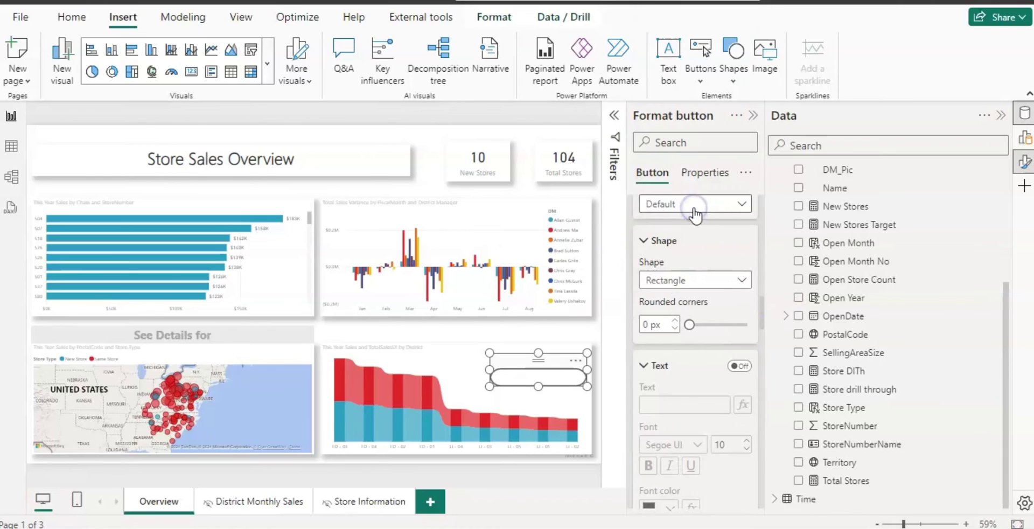
pyautogui.scroll(-3, 742, 236)
pyautogui.click(671, 274)
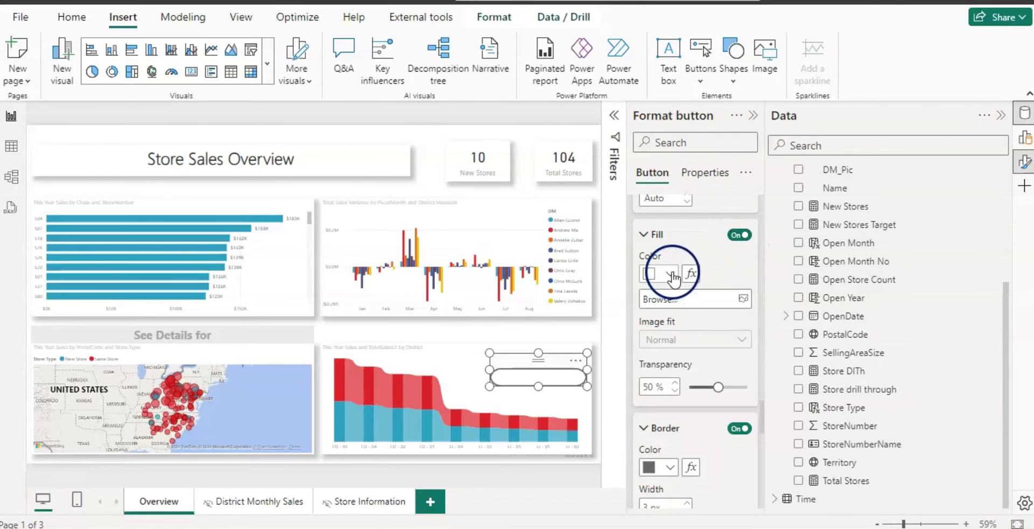
pyautogui.click(663, 209)
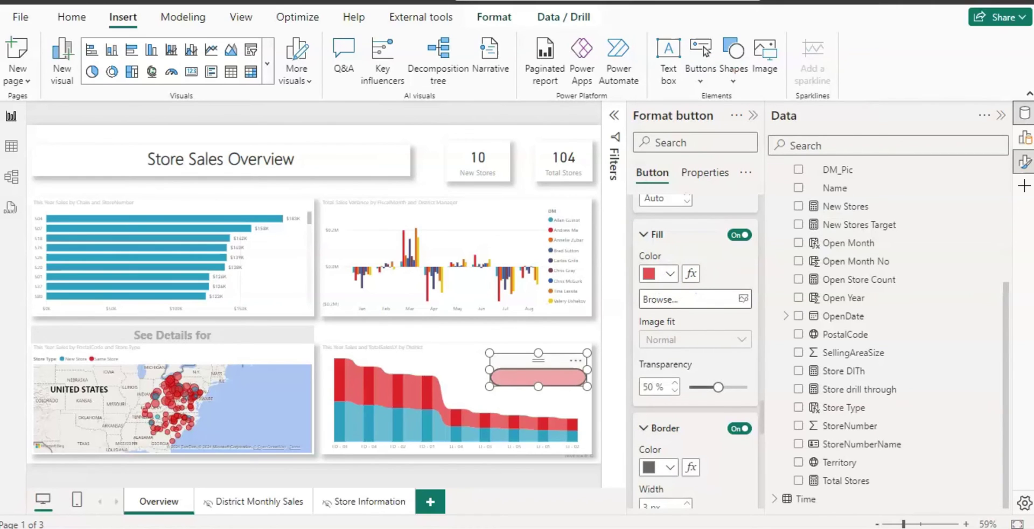
pyautogui.scroll(-5, 756, 421)
pyautogui.click(750, 393)
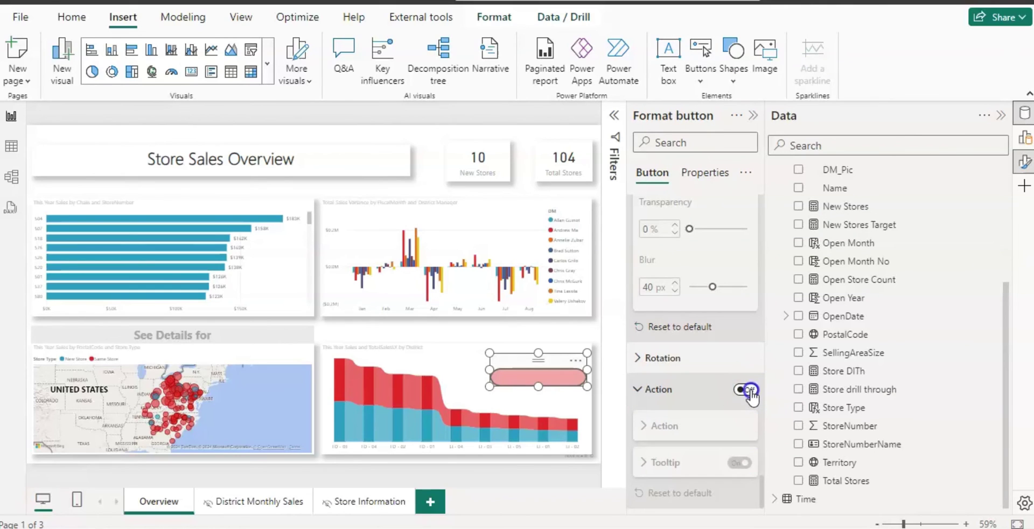
# Set the button's action type to Drill through with District Monthly Sales as destination.
pyautogui.click(760, 473)
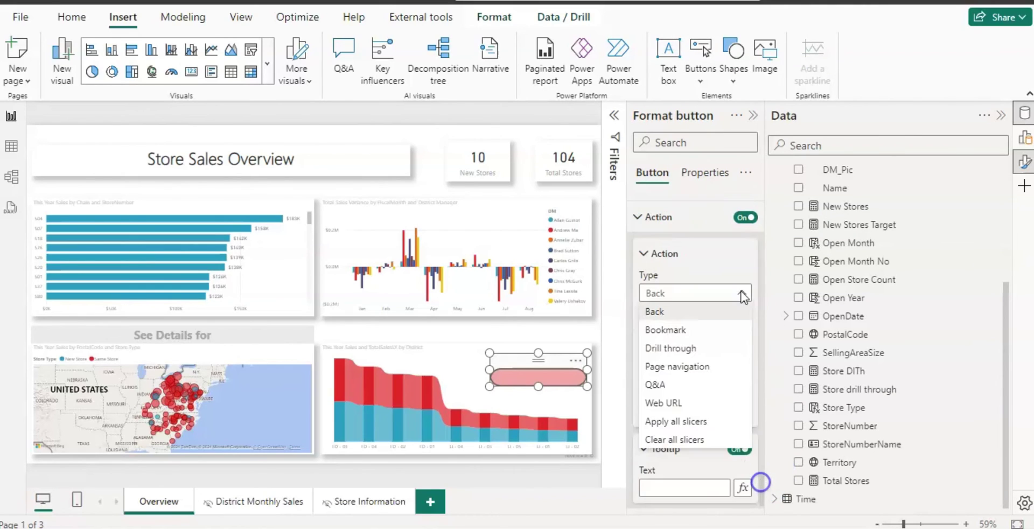
pyautogui.click(695, 347)
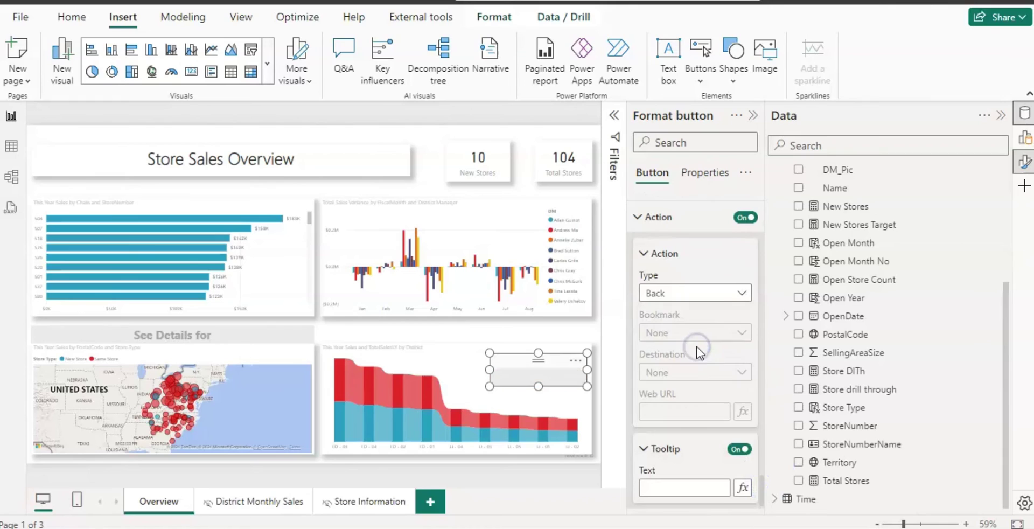
pyautogui.click(723, 373)
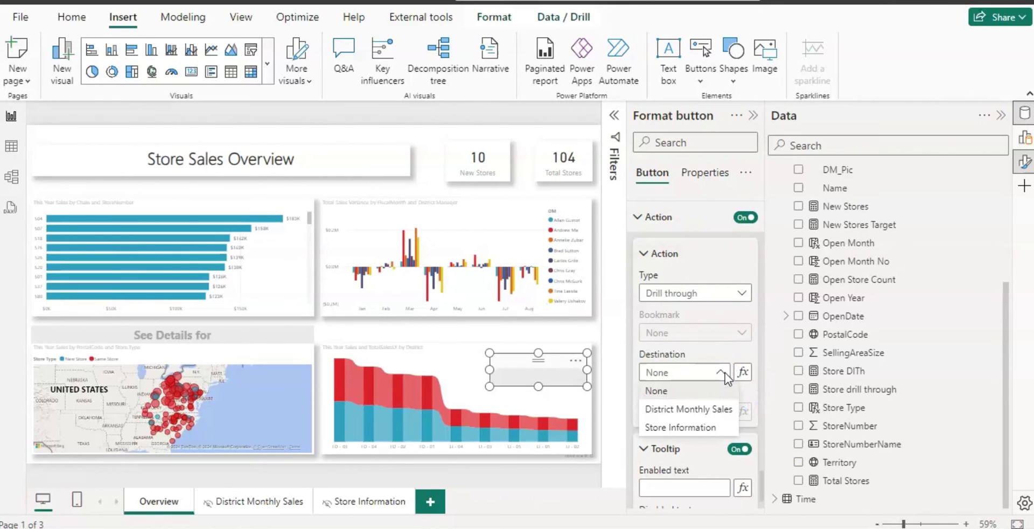
pyautogui.click(705, 410)
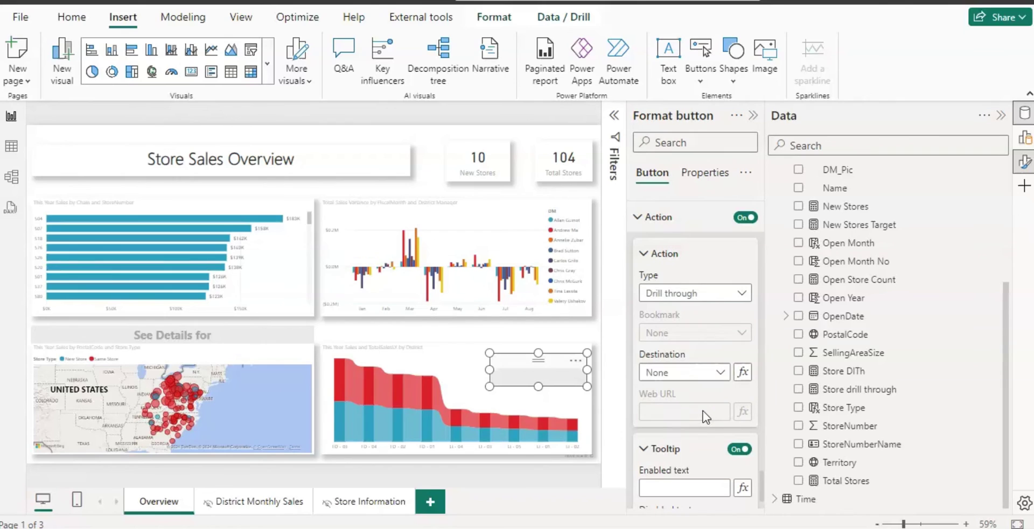
# Collapse the size and style sections and expand the button's style and text options.
pyautogui.scroll(10, 720, 216)
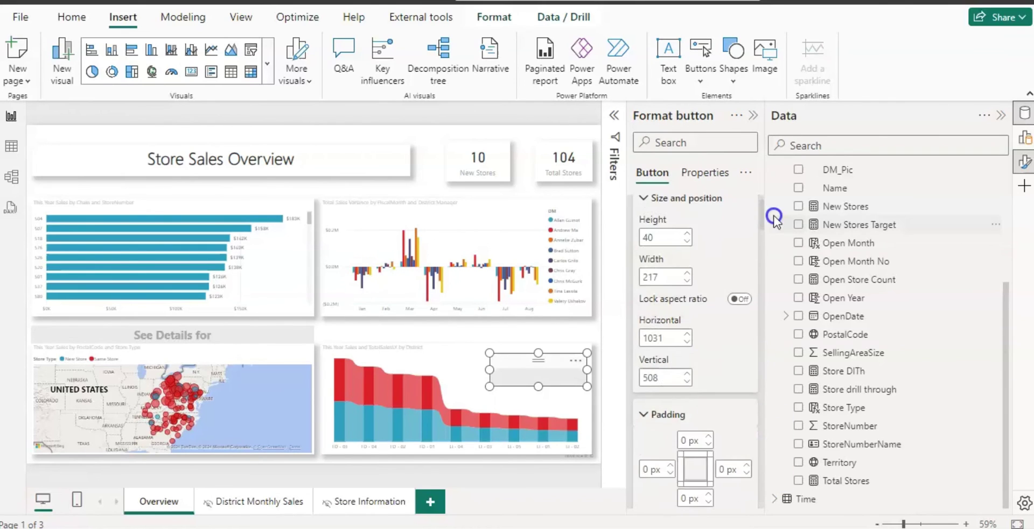
pyautogui.click(640, 211)
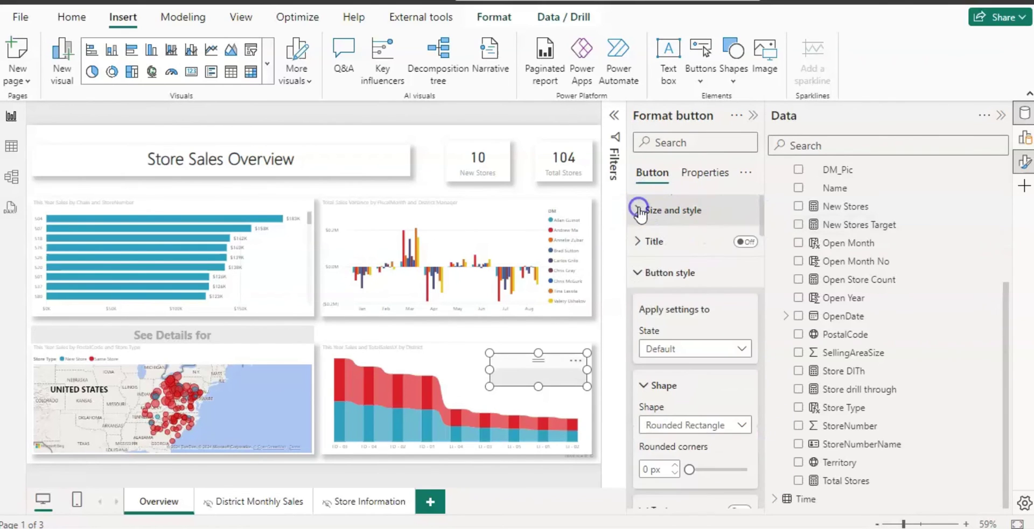
pyautogui.click(735, 273)
pyautogui.click(633, 430)
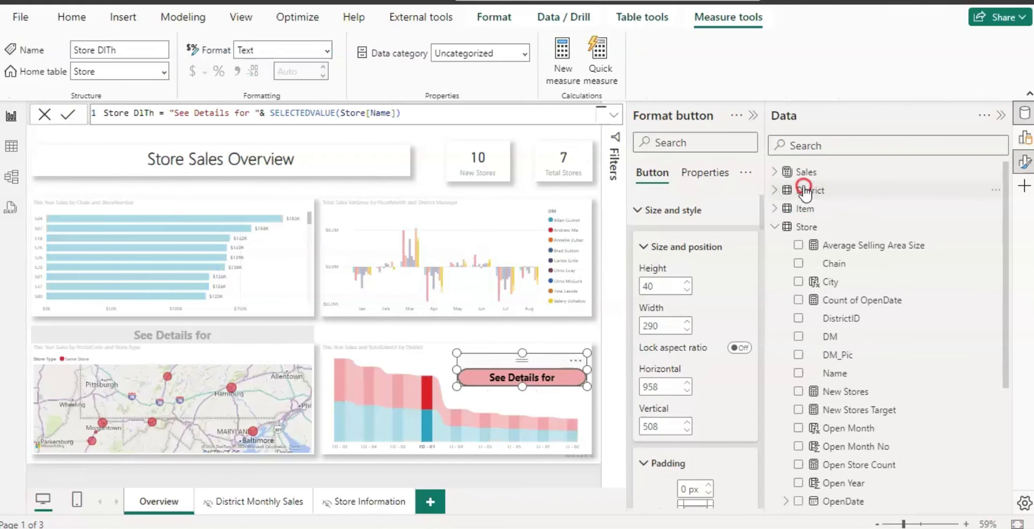
pyautogui.rightClick(796, 190)
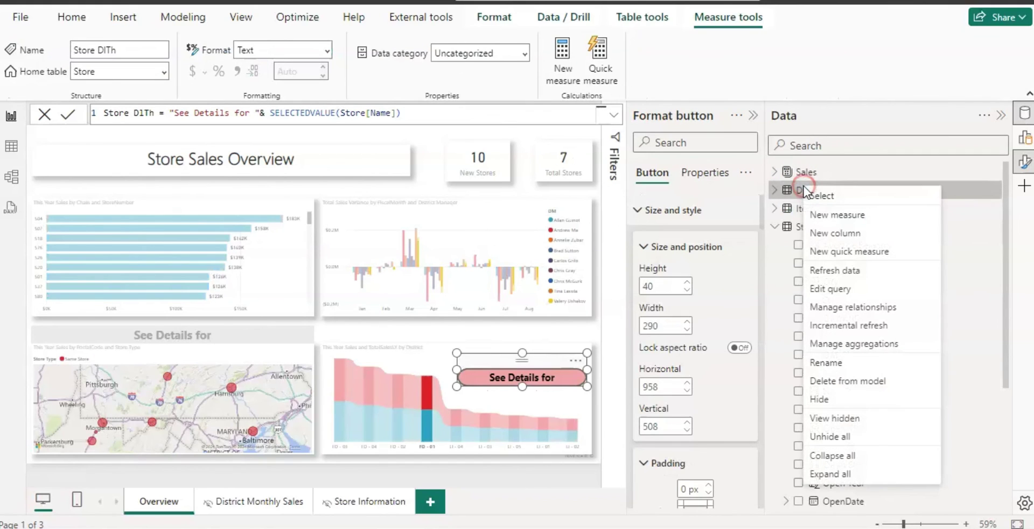
# Add measure District DITh = "See Details for " & SELECTEDVALUE(District[District]) to the District table.
pyautogui.click(823, 216)
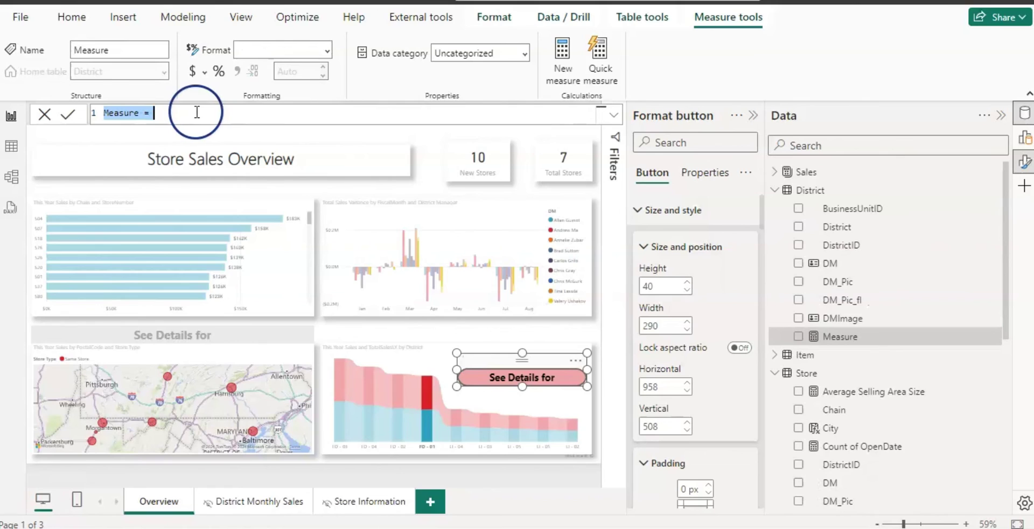
pyautogui.write('District DITh = "See Details for "&')
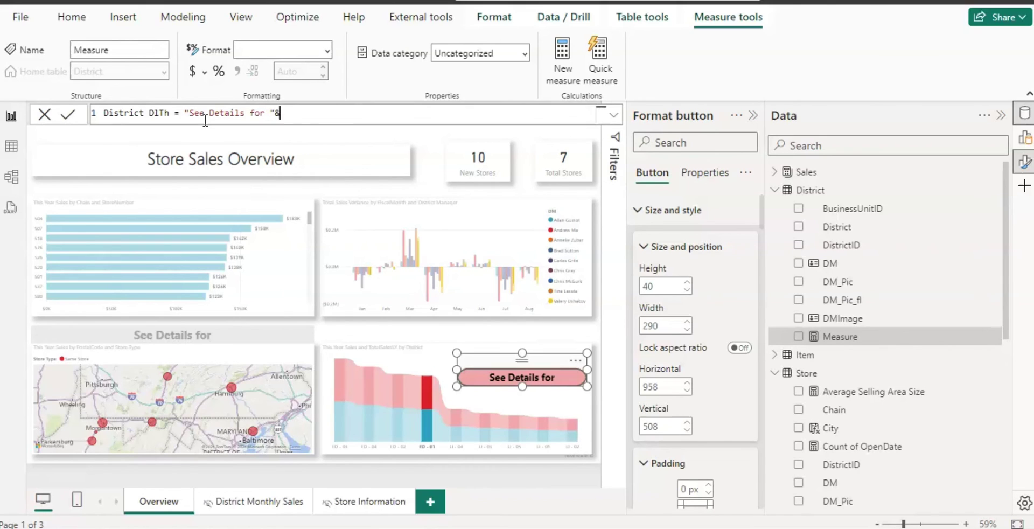
pyautogui.write('selected')
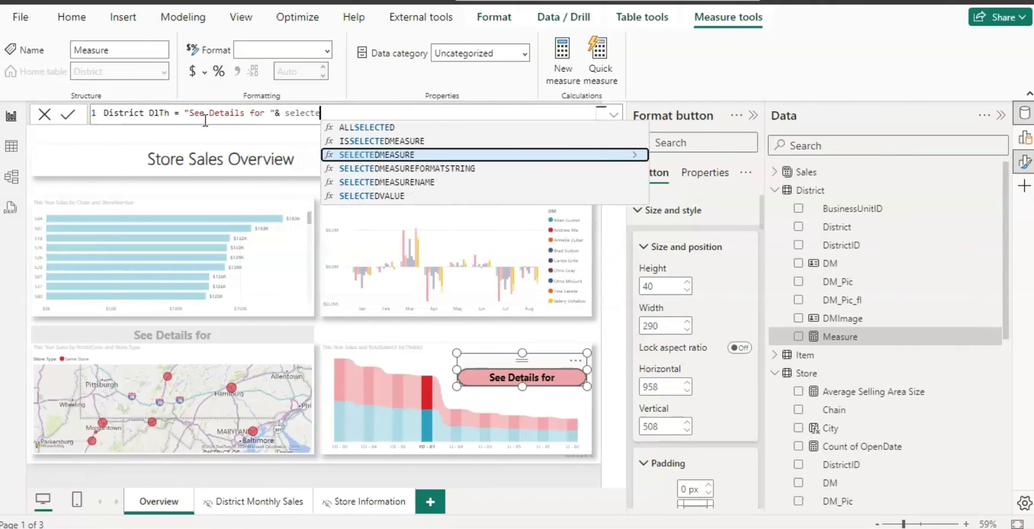
pyautogui.click(361, 196)
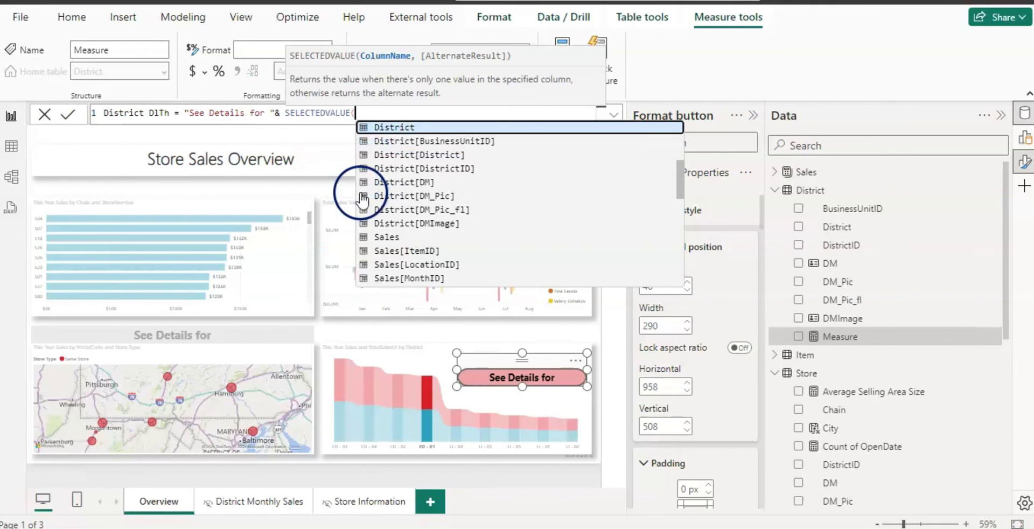
pyautogui.click(426, 157)
pyautogui.write(')')
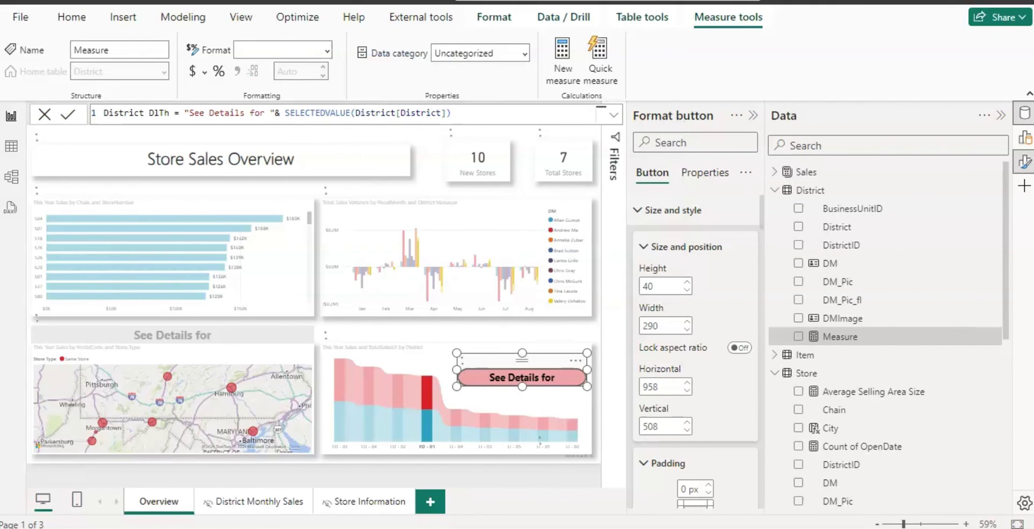
pyautogui.press('Return')
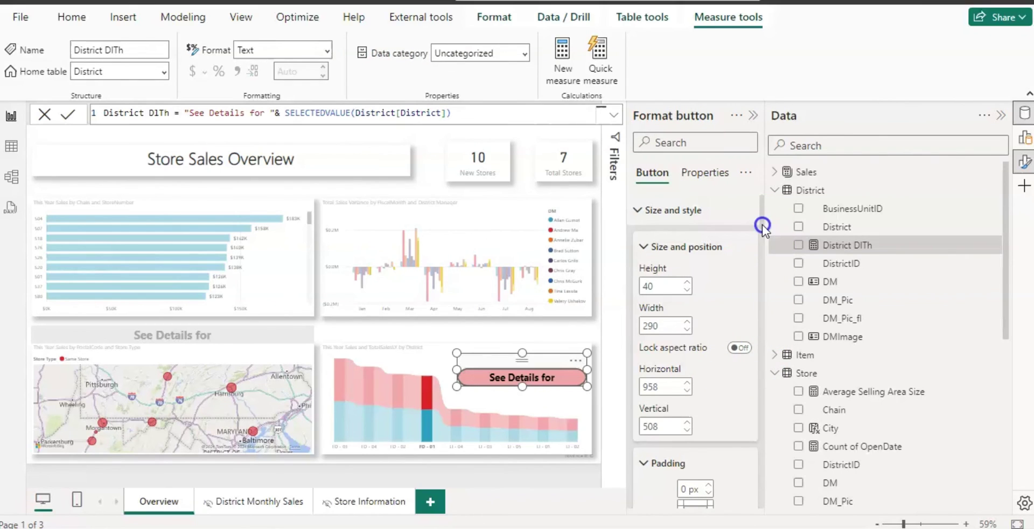
# Set the button text's Field value formatting to the District DITh measure.
pyautogui.moveTo(761, 208); pyautogui.dragTo(762, 325)
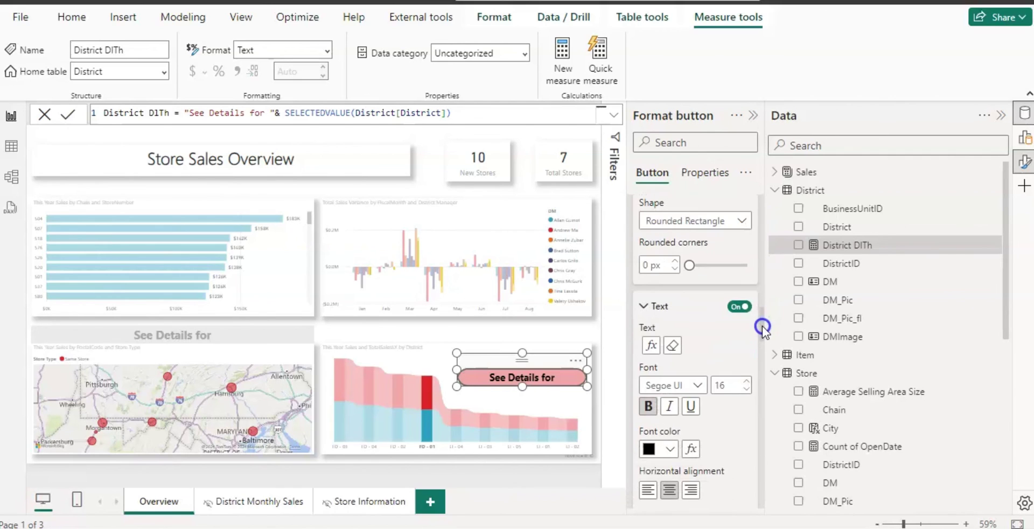
pyautogui.click(722, 377)
pyautogui.click(377, 154)
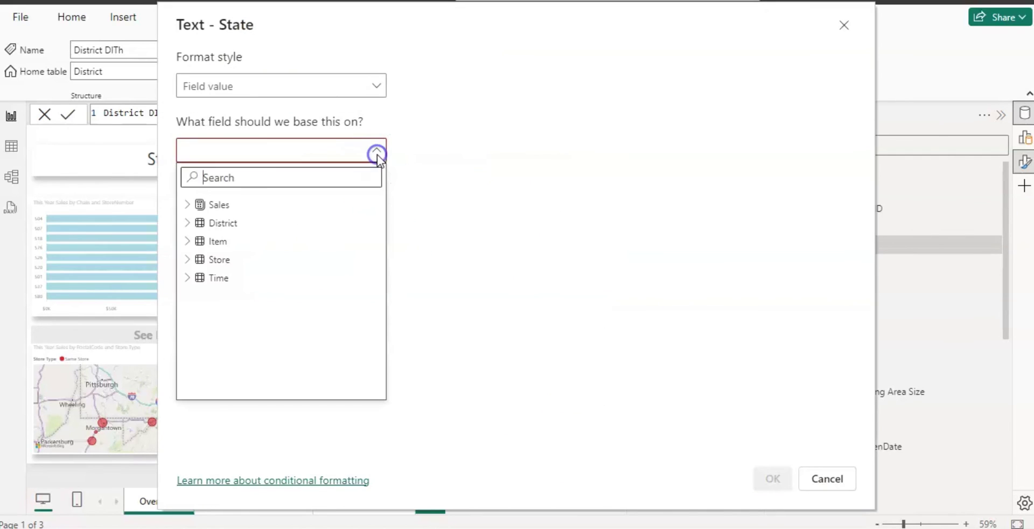
pyautogui.click(187, 222)
pyautogui.scroll(-1, 263, 254)
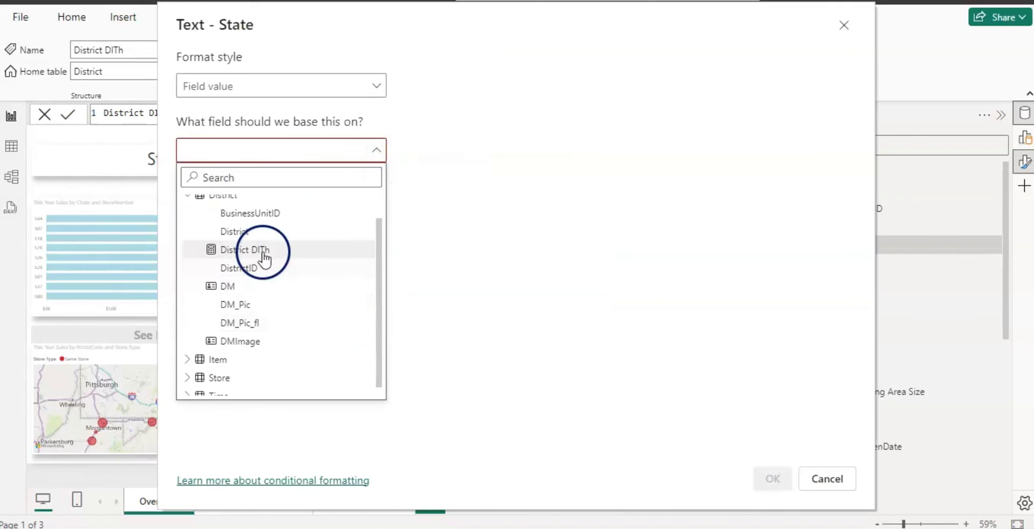
pyautogui.click(263, 252)
pyautogui.click(767, 479)
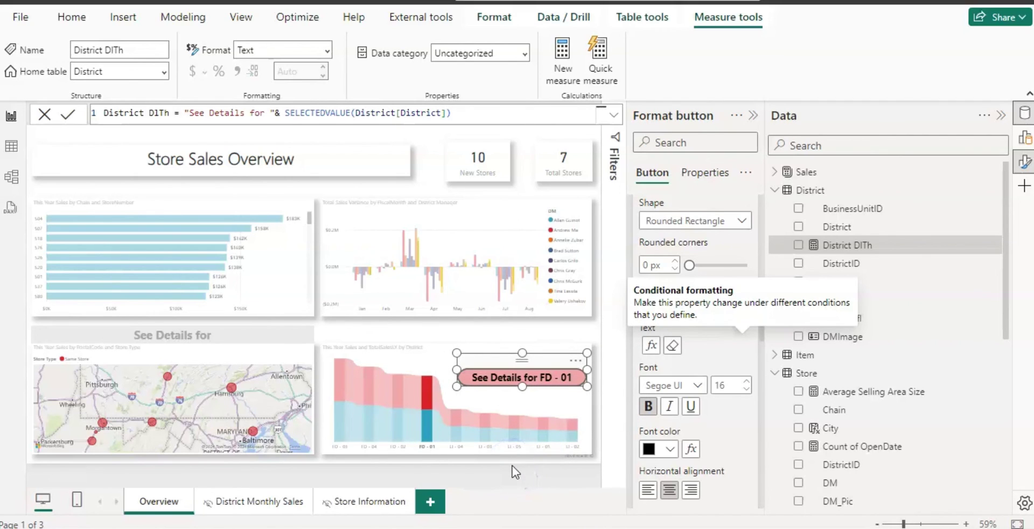
# Drill through from FD - 02 to District Monthly Sales, hide the Format and Data panes, return to Overview.
pyautogui.click(398, 390)
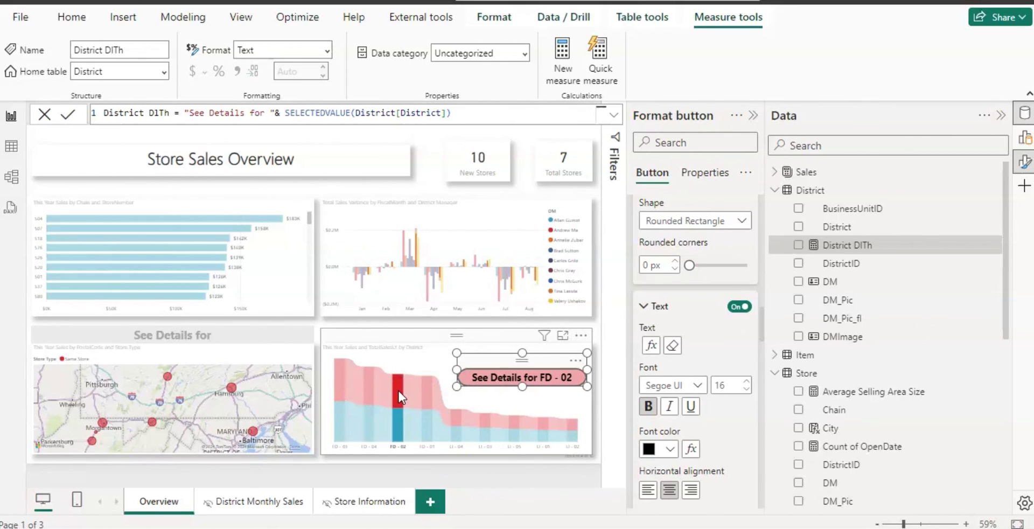
pyautogui.keyDown('ctrl'); pyautogui.click(555, 383); pyautogui.keyUp('ctrl')
pyautogui.click(754, 116)
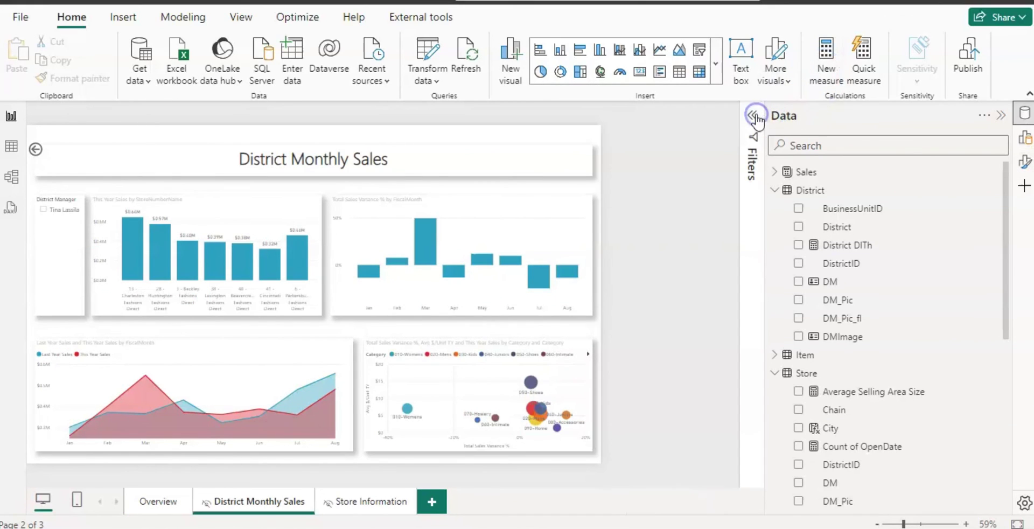
pyautogui.click(1000, 116)
pyautogui.click(160, 505)
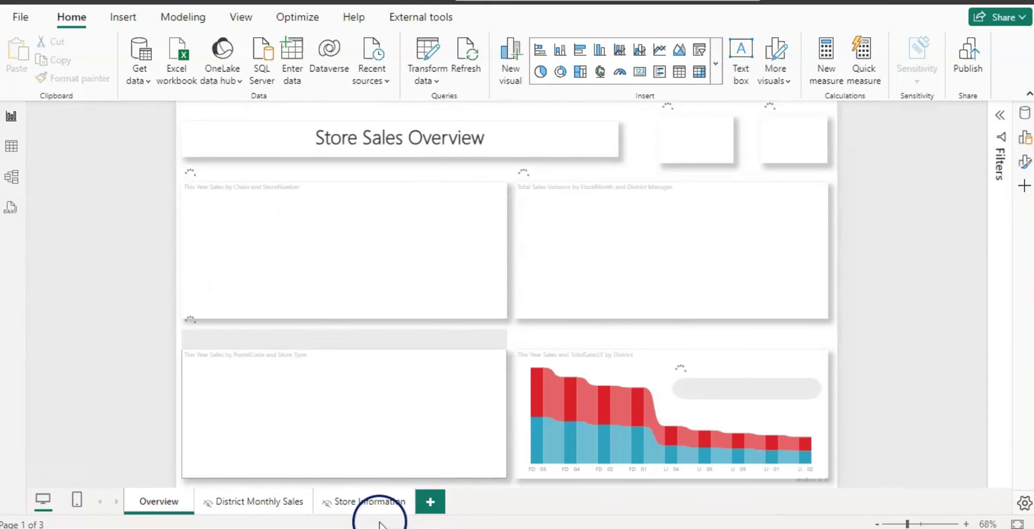
# Save and publish the report to My workspace, replacing the dataset, and open it in the service.
pyautogui.hotkey('alt', 'F4')
pyautogui.click(575, 291)
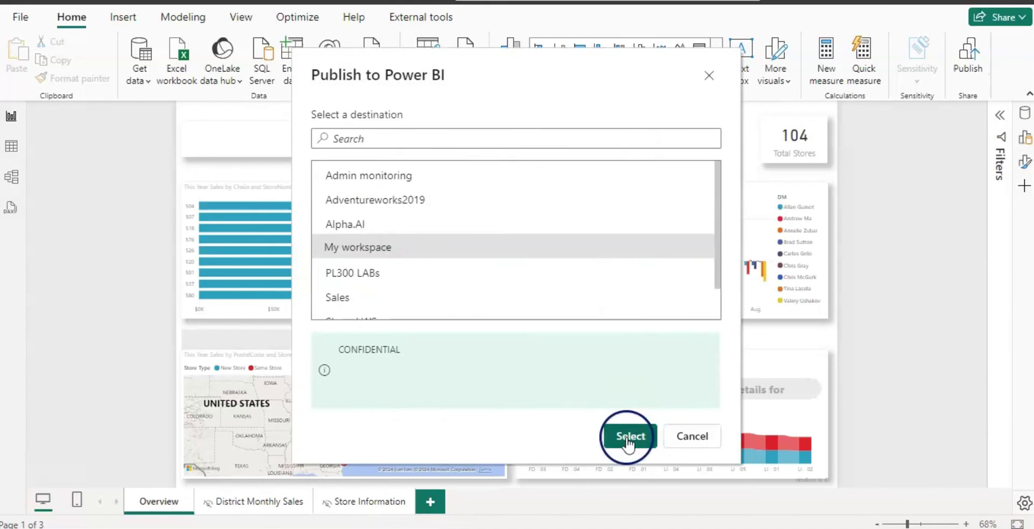
pyautogui.click(628, 434)
pyautogui.click(568, 361)
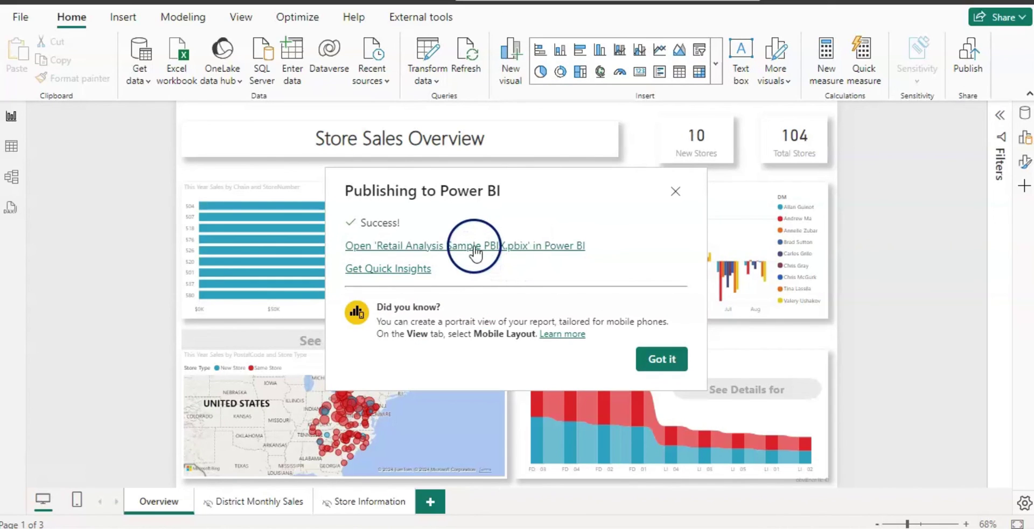
pyautogui.click(475, 246)
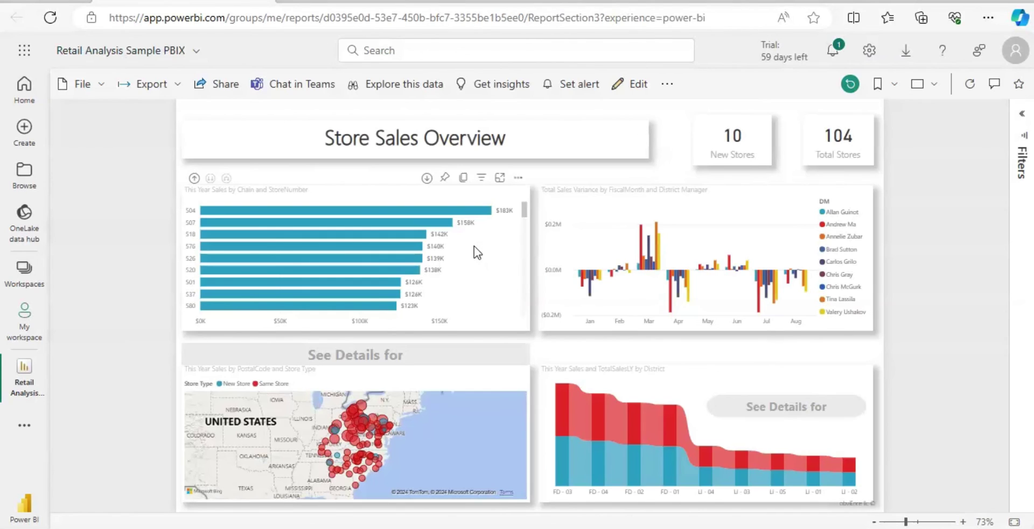
# Select store 504, drill through to Gaithersburg Lindseys' store information, and go back to Overview.
pyautogui.click(472, 327)
pyautogui.click(355, 356)
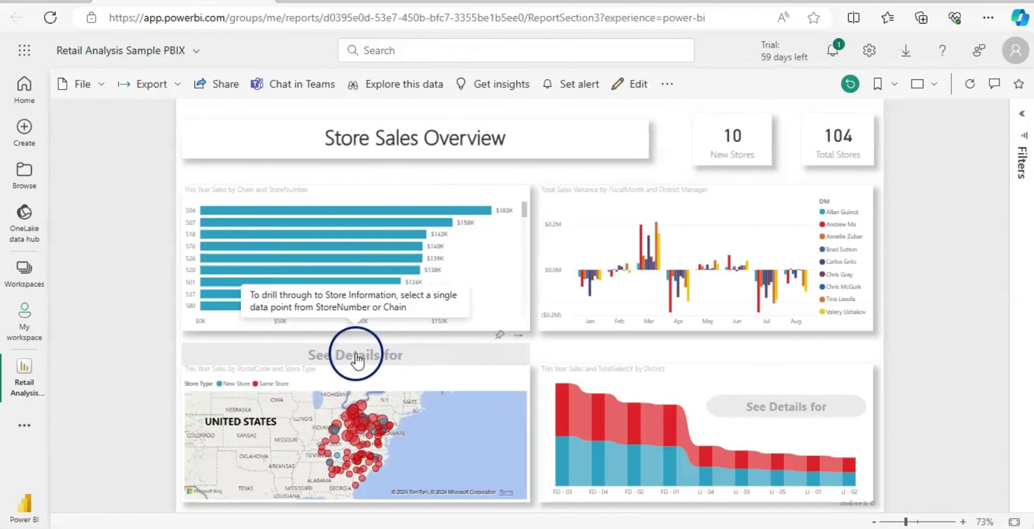
pyautogui.click(372, 257)
pyautogui.click(371, 254)
pyautogui.click(358, 256)
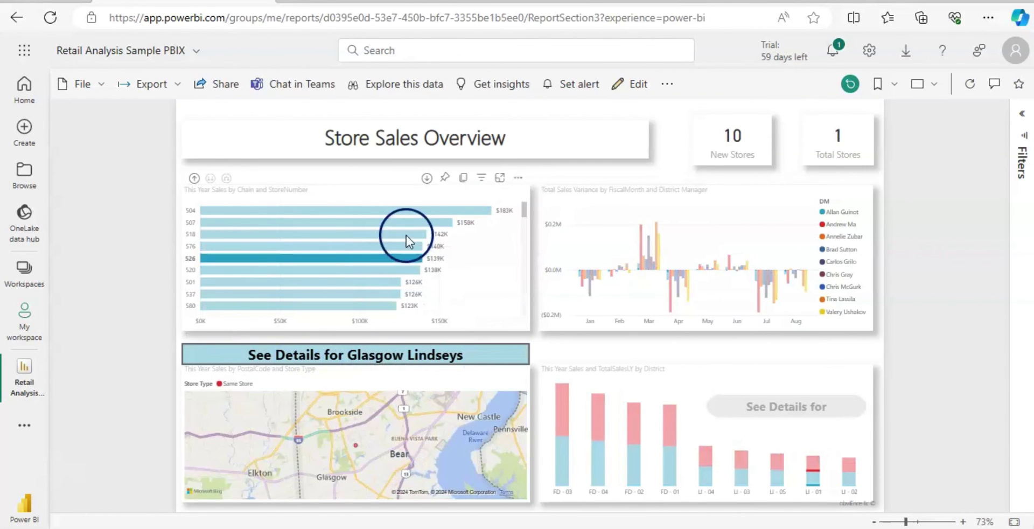
pyautogui.click(406, 208)
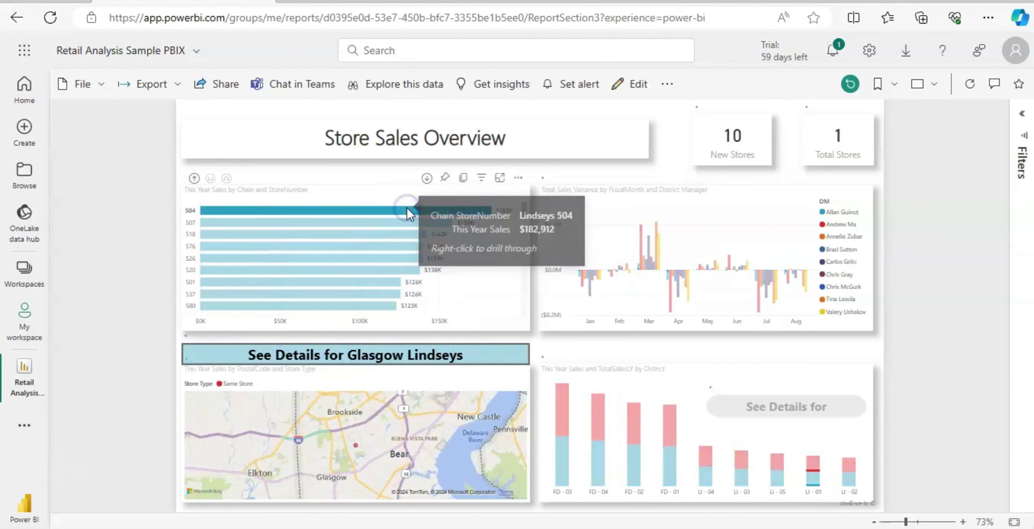
pyautogui.click(463, 360)
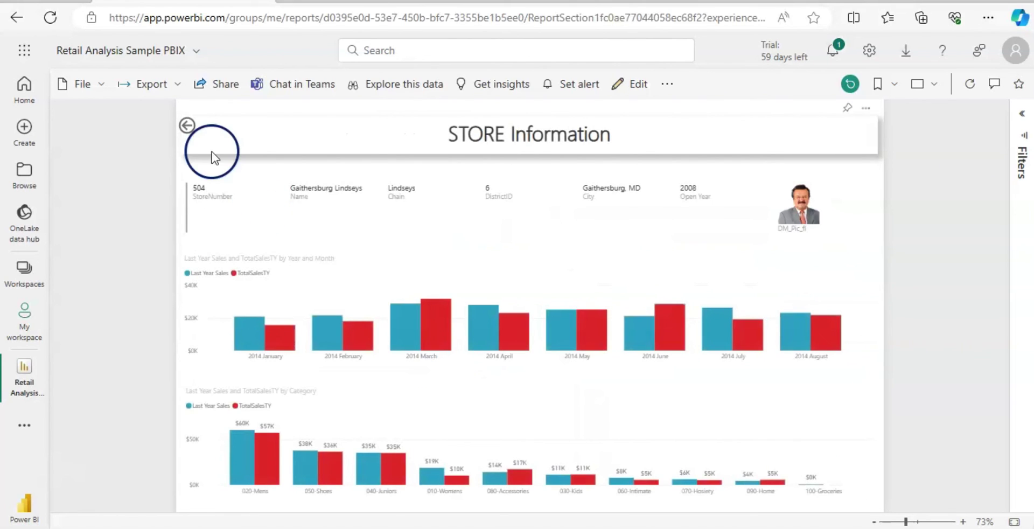
pyautogui.click(187, 126)
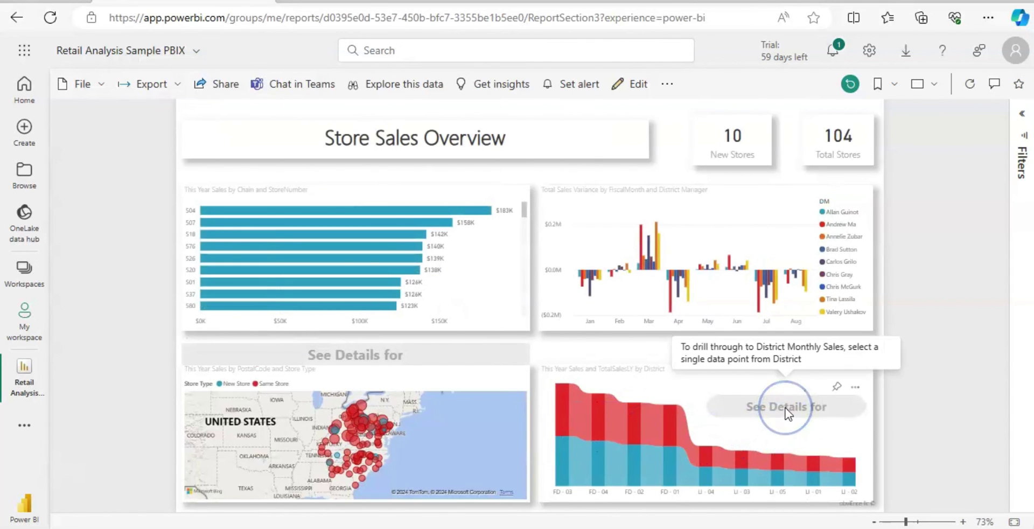
# Select district LI - 04, drill through to District Monthly Sales, and go back to Overview.
pyautogui.click(706, 454)
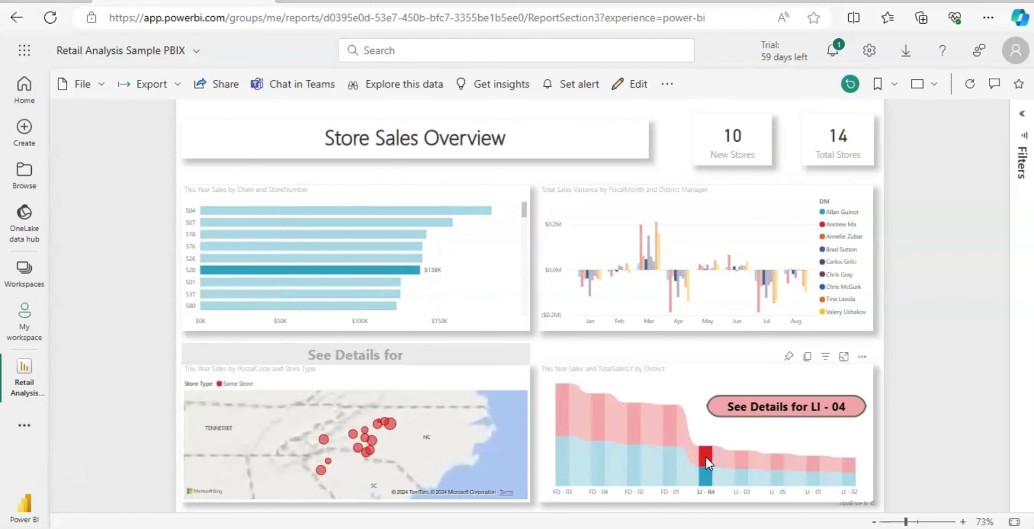
pyautogui.click(782, 408)
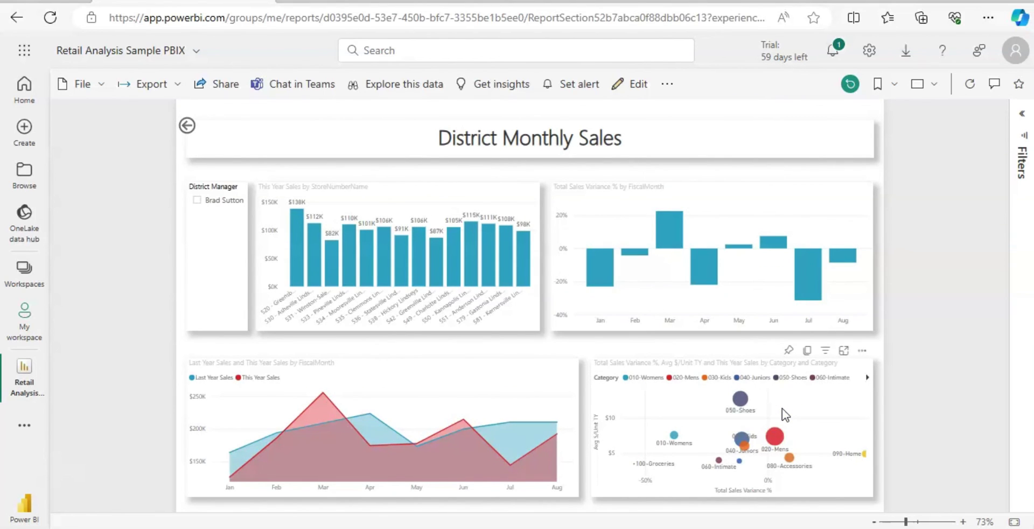
pyautogui.click(185, 127)
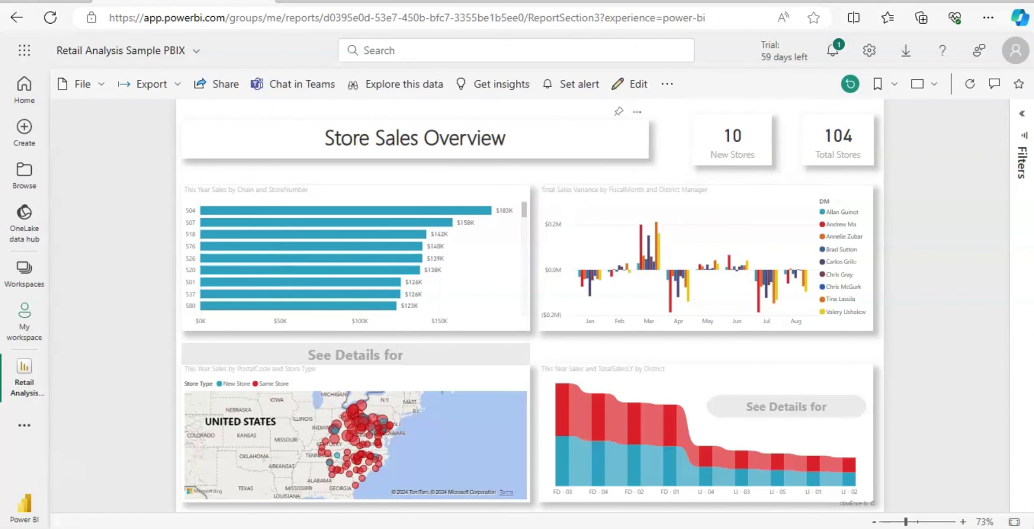
pyautogui.click(122, 267)
pyautogui.click(99, 393)
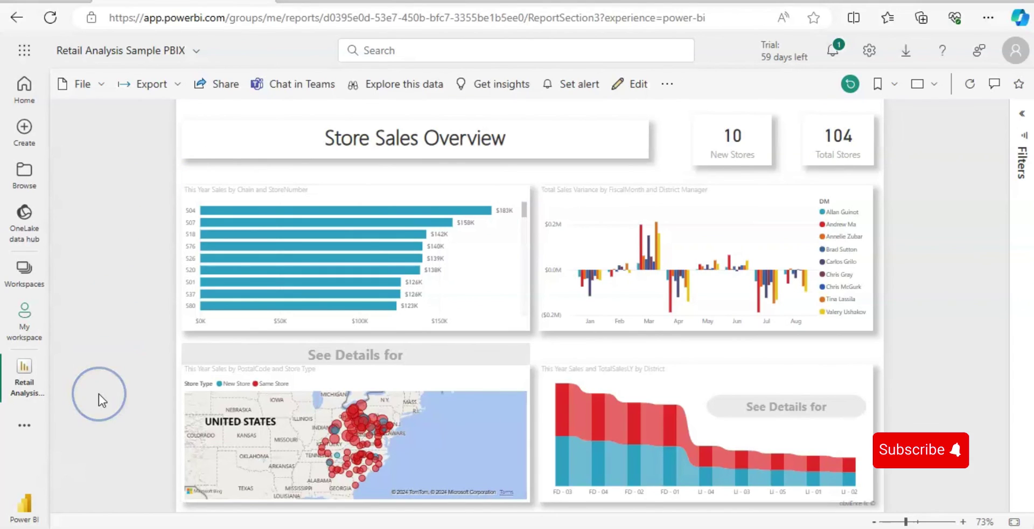